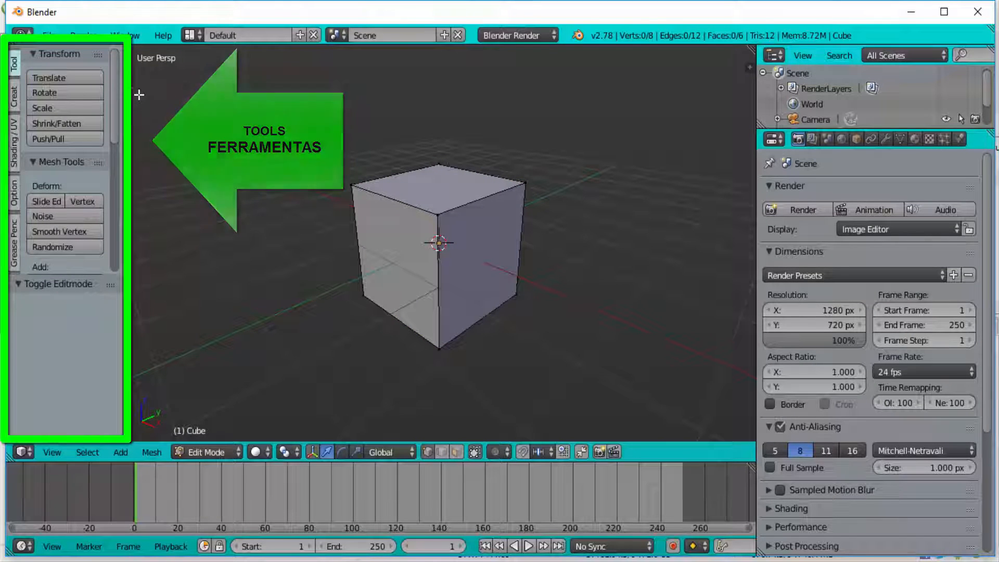
Select the whole cube and bisect it with a steep diagonal cut from its top face down to the front bottom corner.
drag(114, 65, 110, 224)
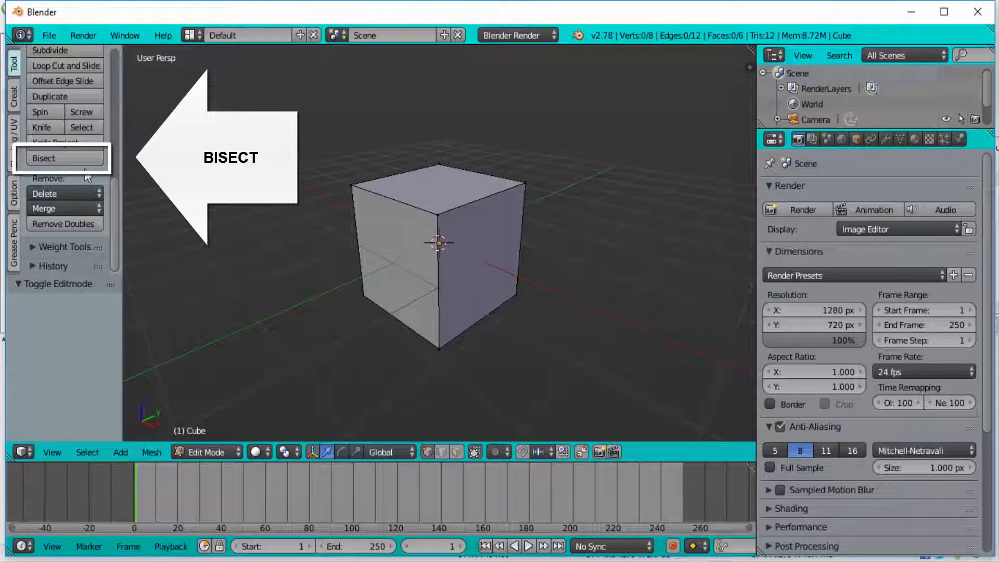
click(60, 158)
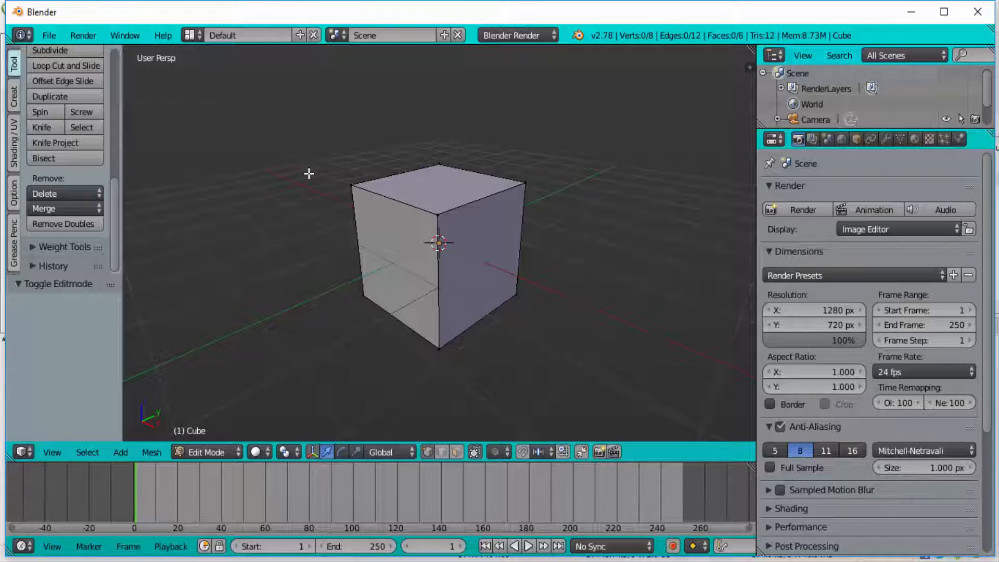
key(a)
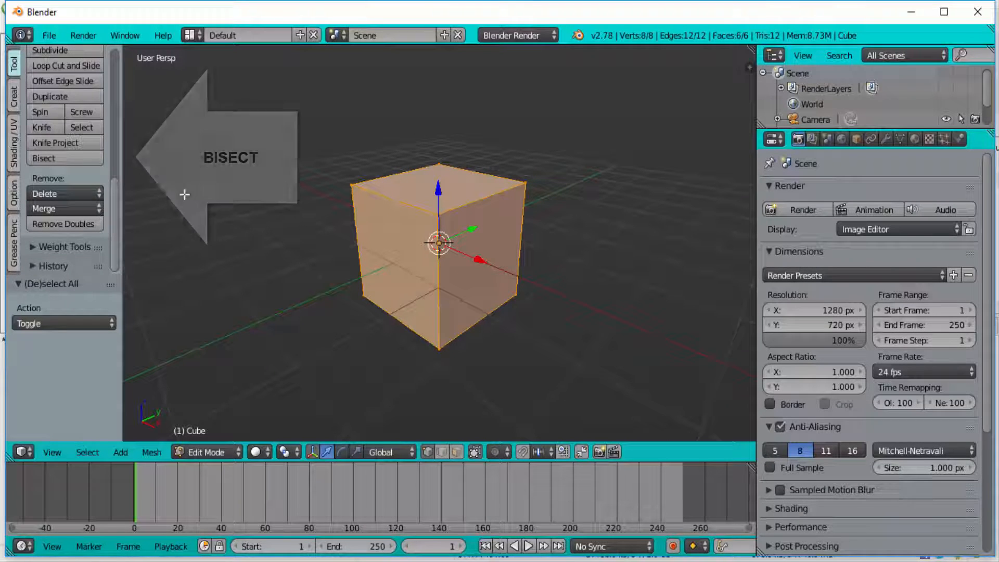
click(46, 159)
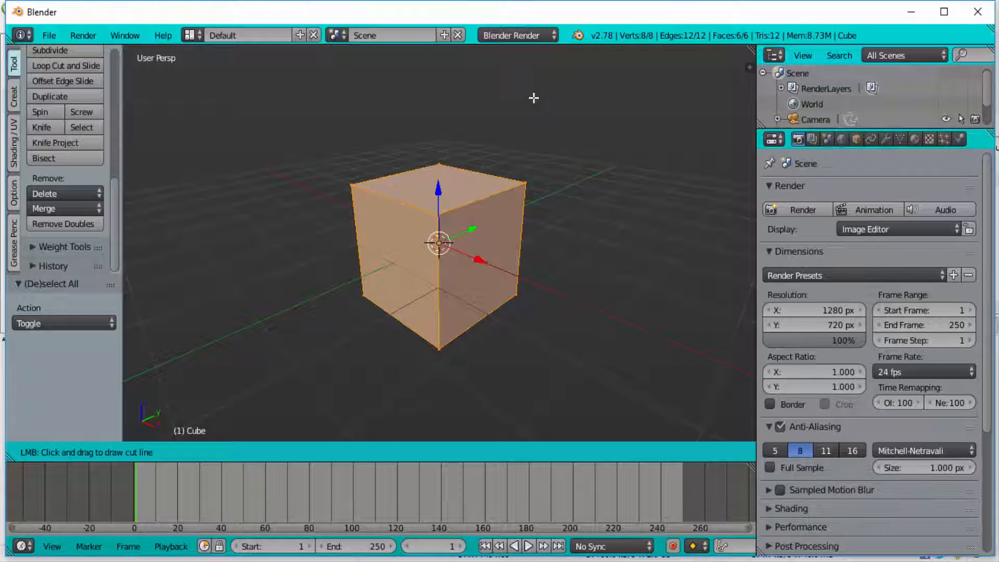
drag(533, 98, 454, 296)
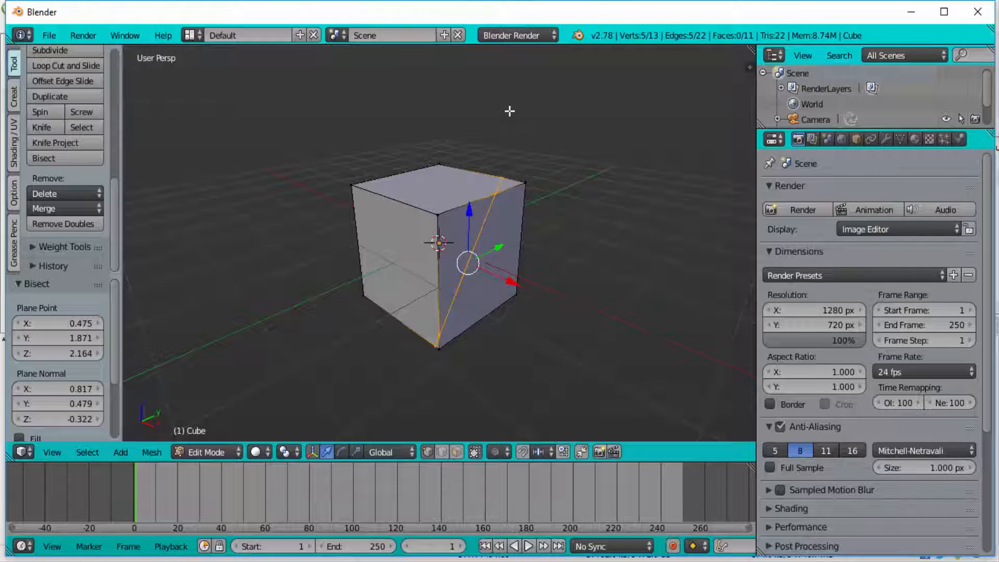
Turn on Clear Outer for the bisect, inspect the open cut side of the cube, and turn the option off again.
key(F6)
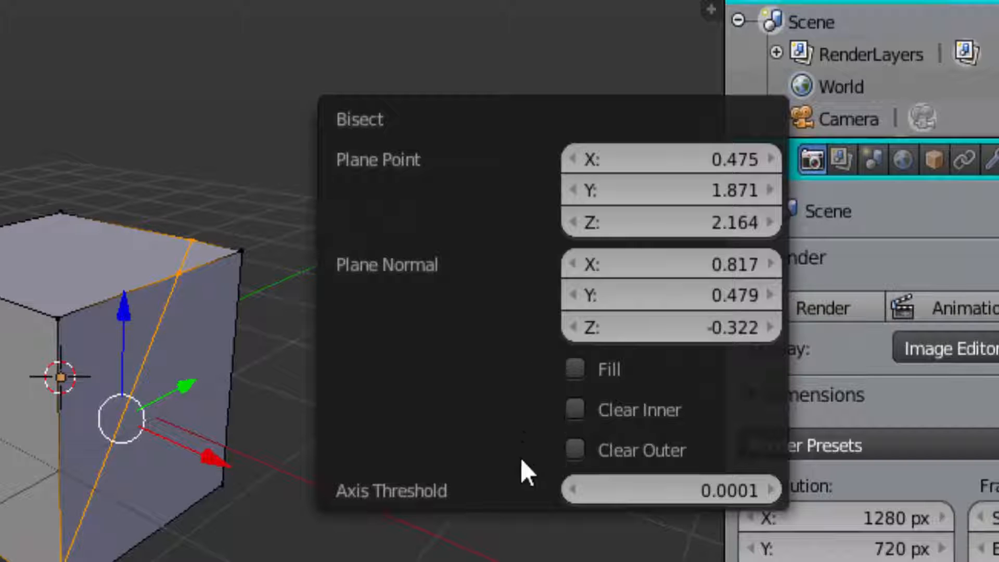
click(576, 449)
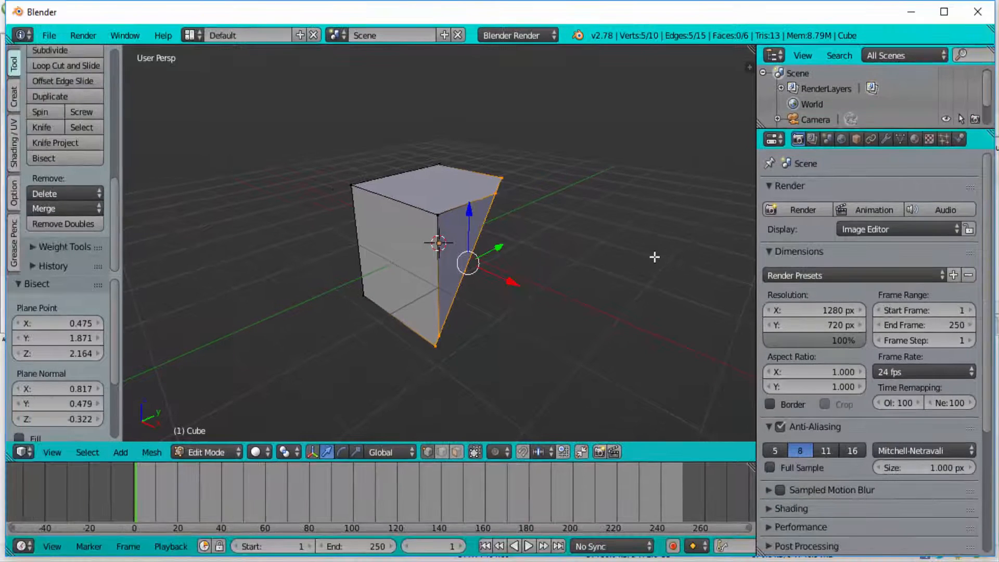
middle_drag(653, 256, 612, 242)
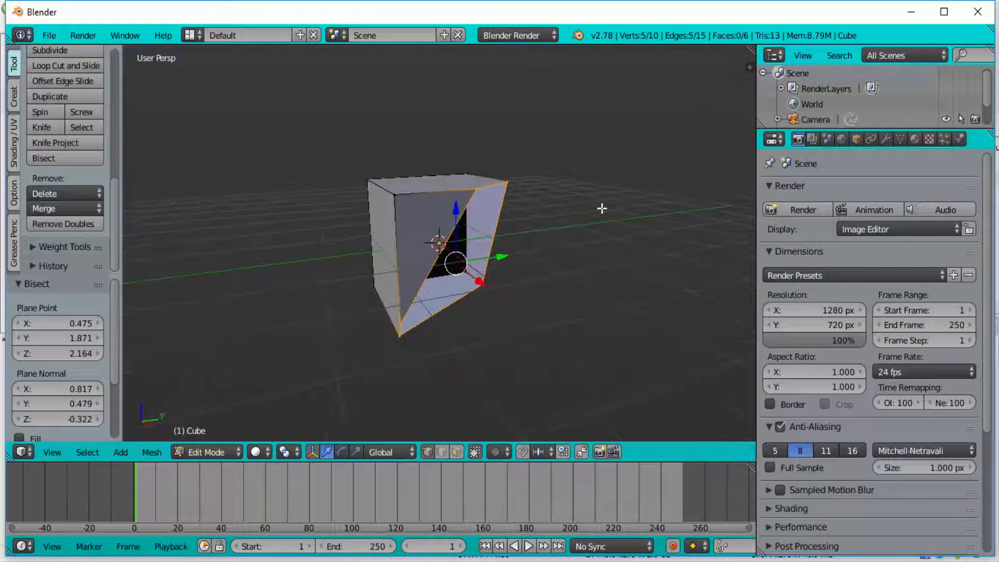
key(F6)
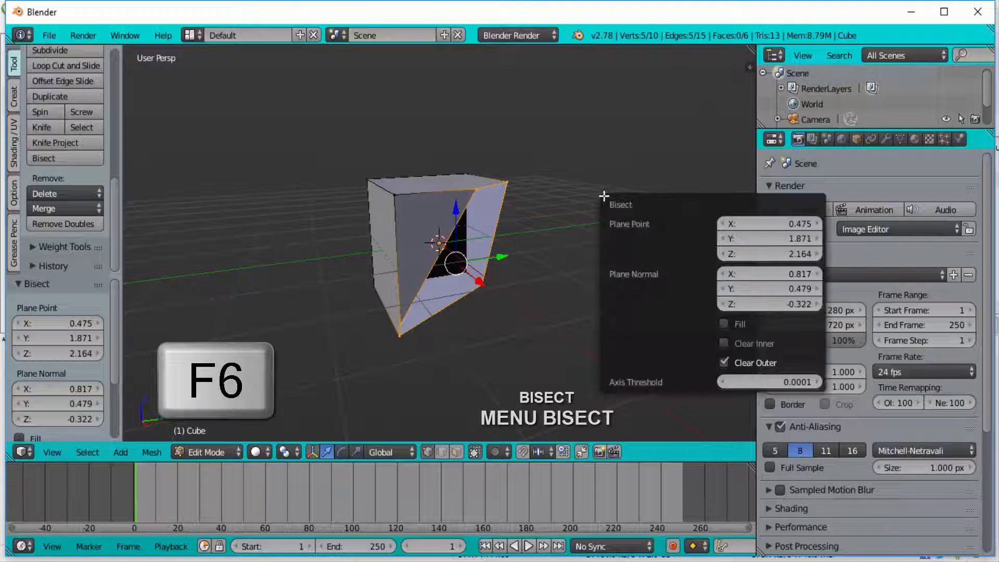
click(723, 363)
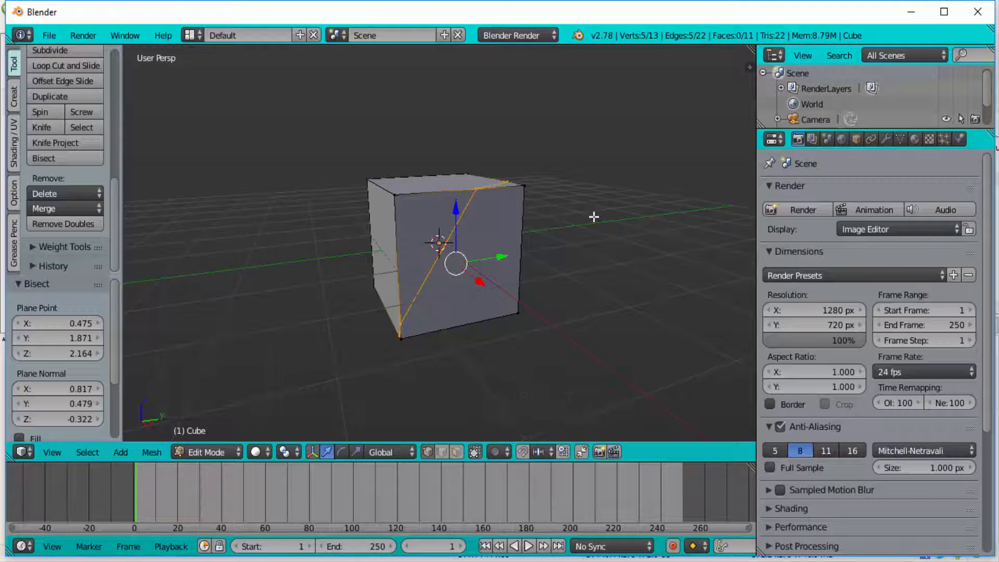
Enable Clear Inner and Fill for the bisect to keep only the outer piece with its cut side closed.
key(F6)
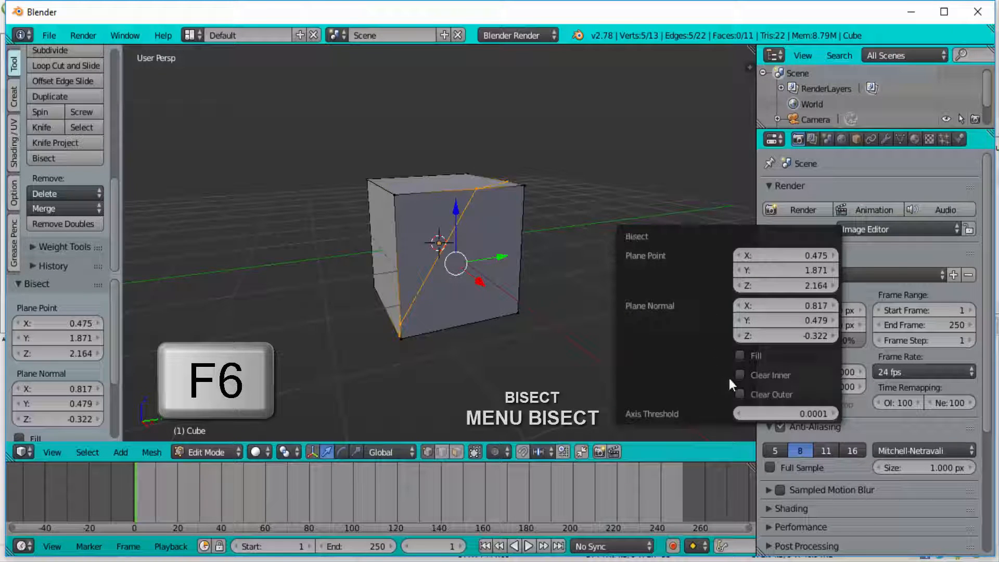
click(739, 374)
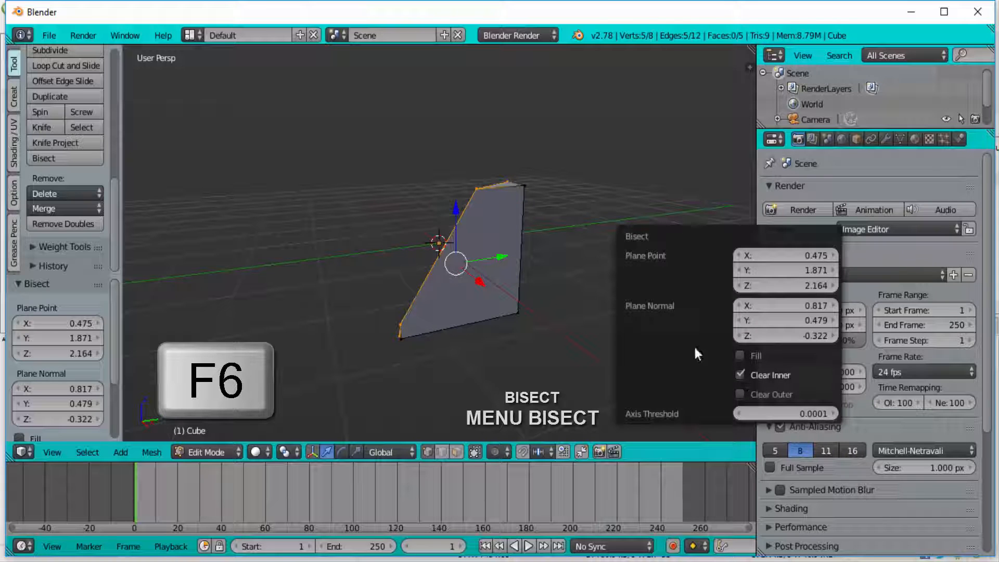
middle_drag(467, 372, 536, 366)
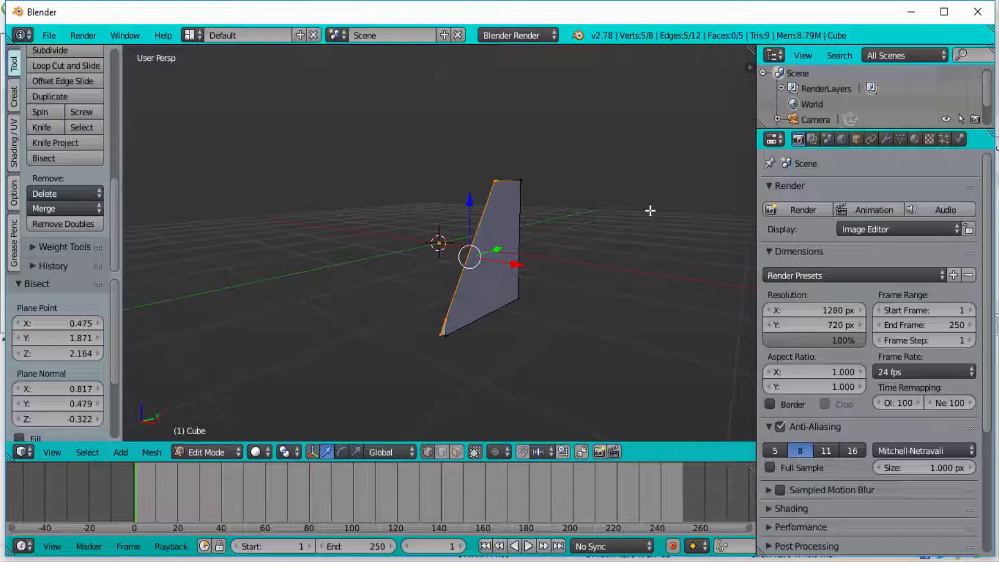
key(F6)
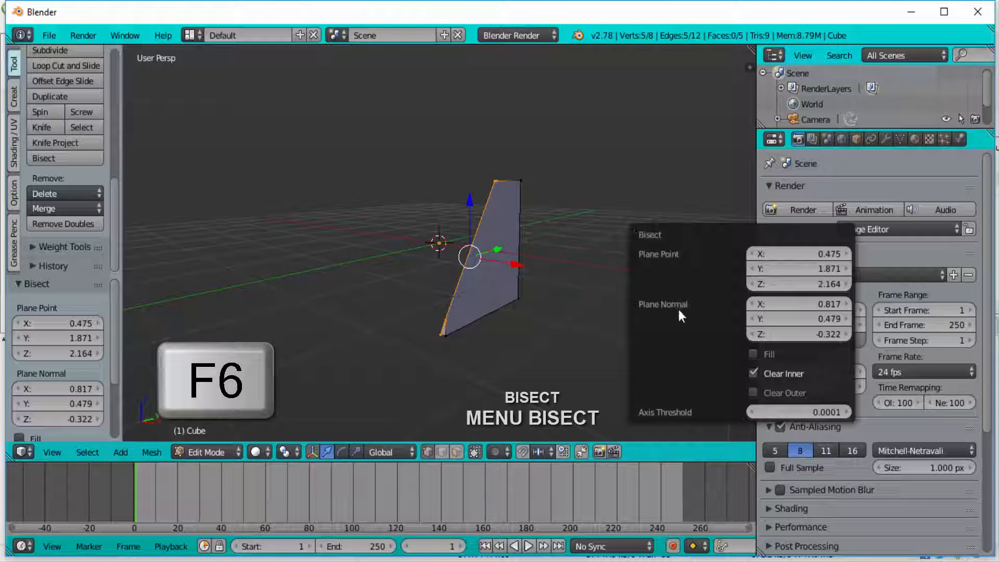
click(753, 354)
middle_drag(588, 342, 635, 224)
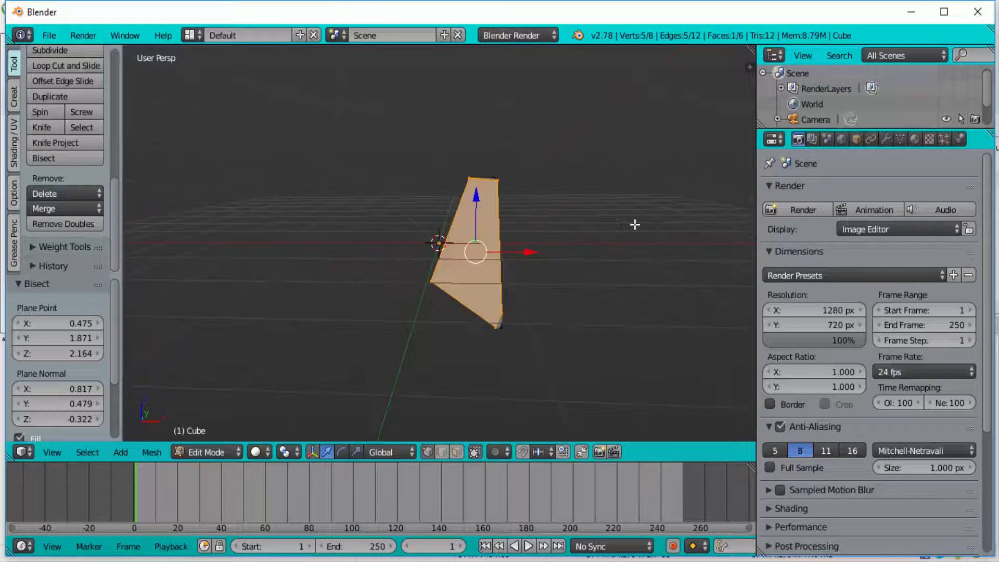
Turn the bisect's Fill option off and back on to compare the open and closed cut.
key(F6)
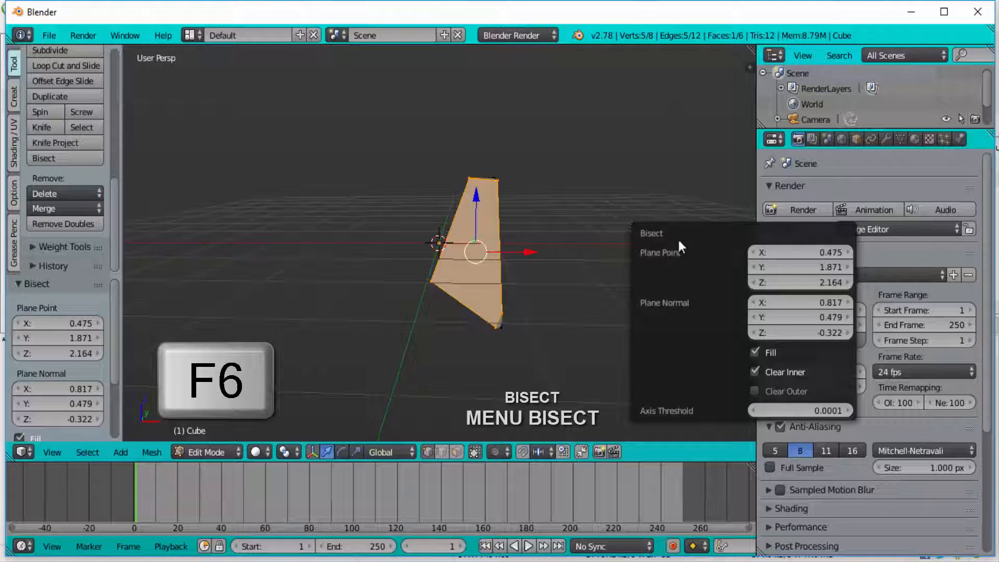
click(755, 352)
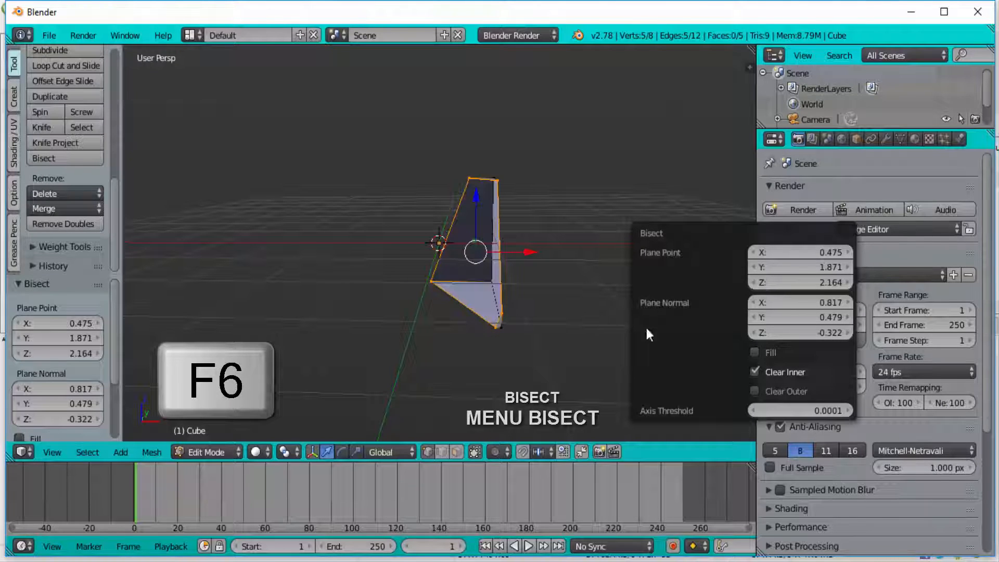
click(757, 352)
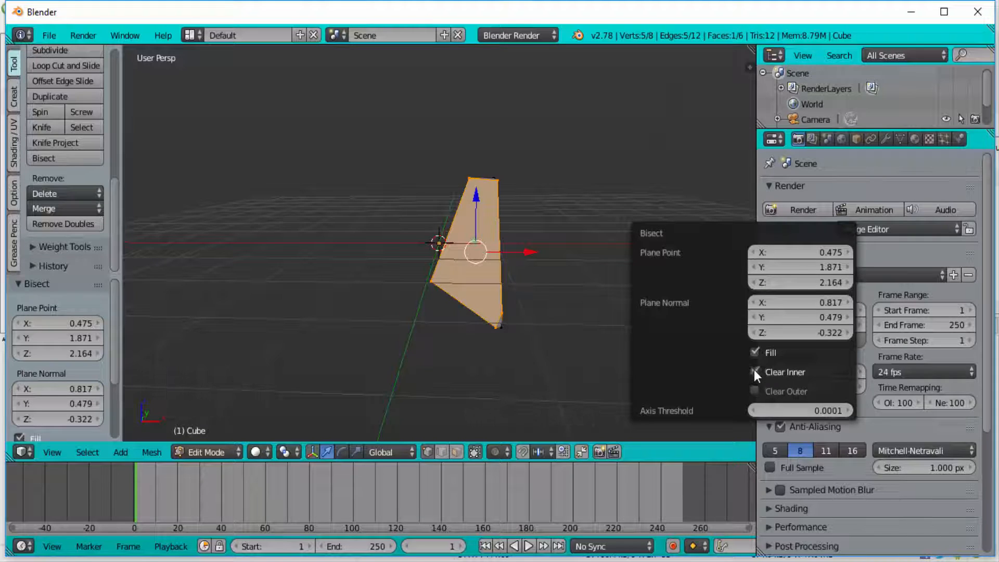
Switch the bisect from Clear Inner to Clear Outer with Fill enabled.
click(755, 371)
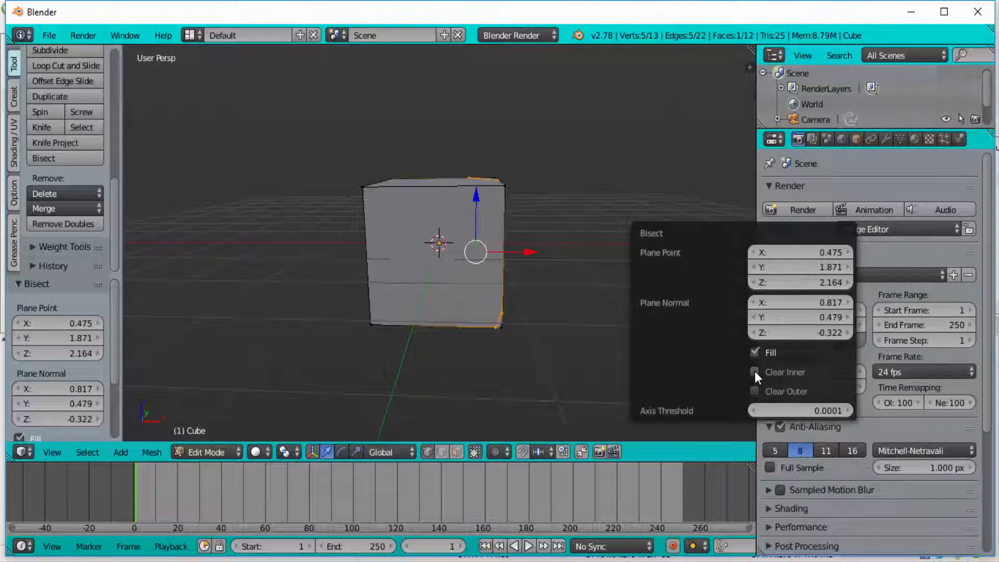
click(754, 370)
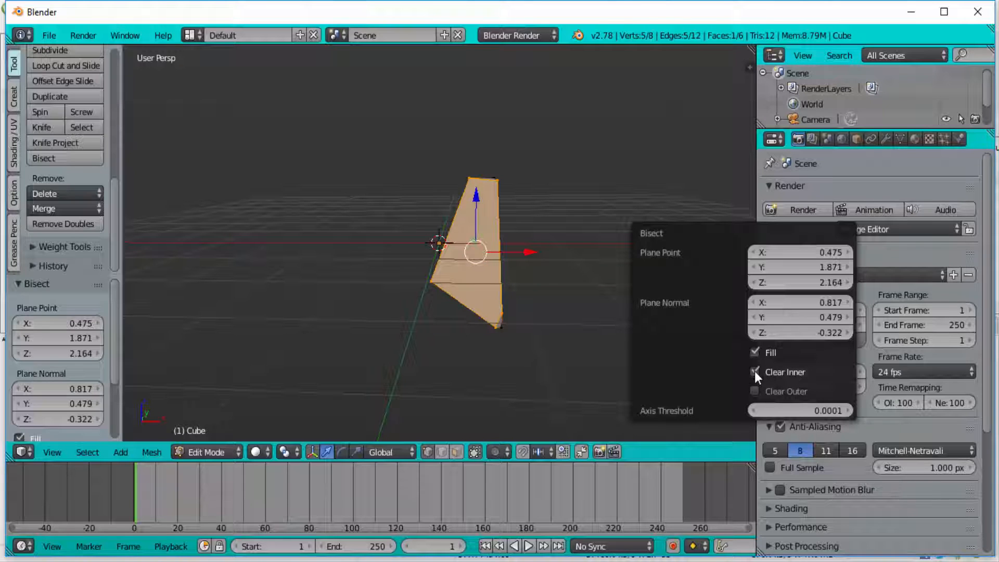
click(753, 390)
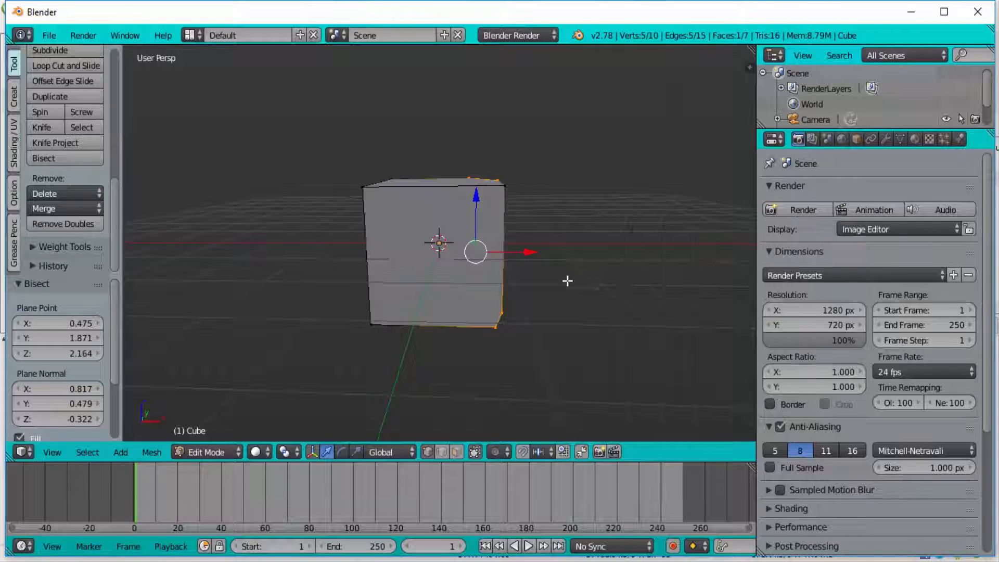
middle_drag(632, 277, 581, 318)
Delete all vertices of the cut cube and add a UV sphere mesh in its place.
key(a)
key(a)
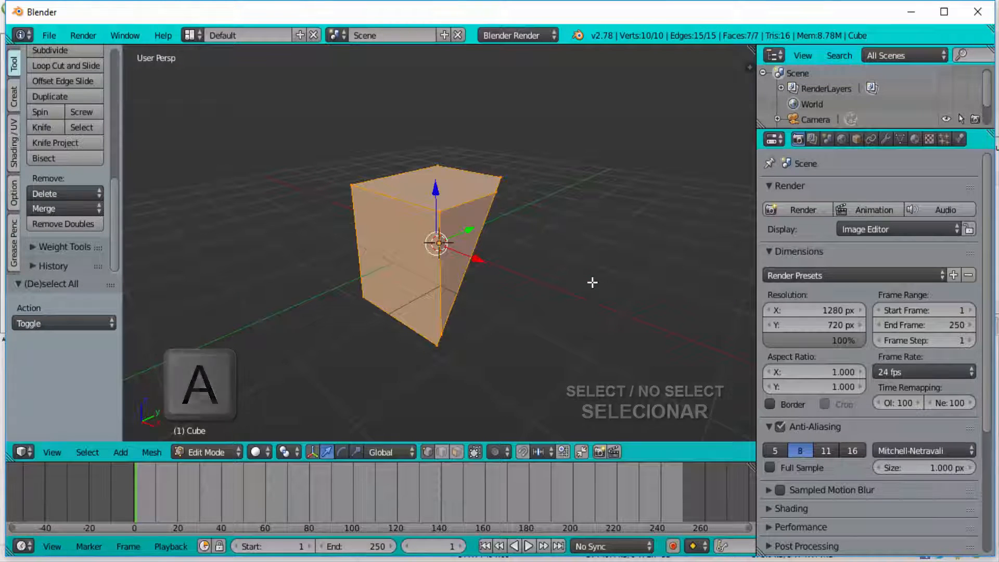
key(x)
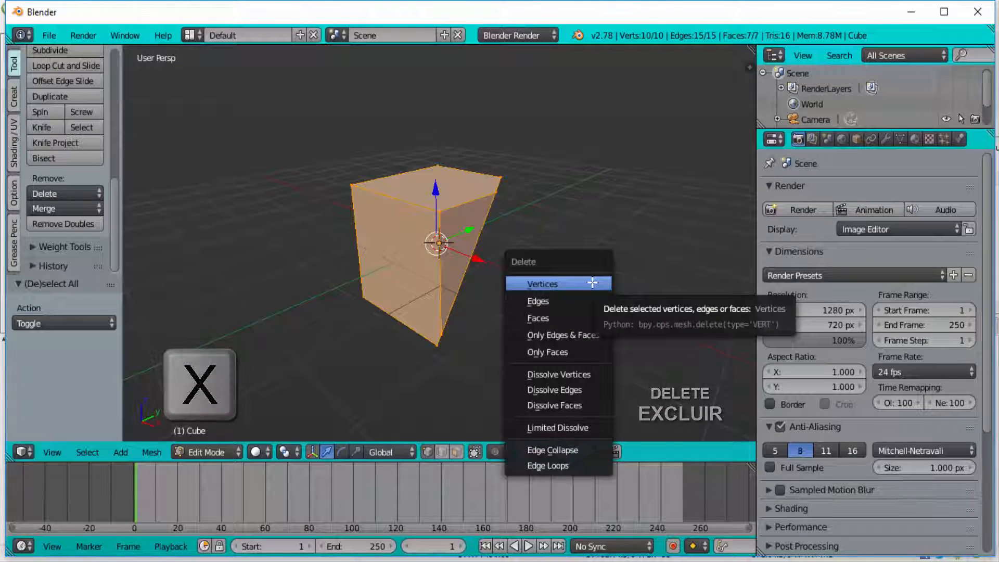
click(593, 283)
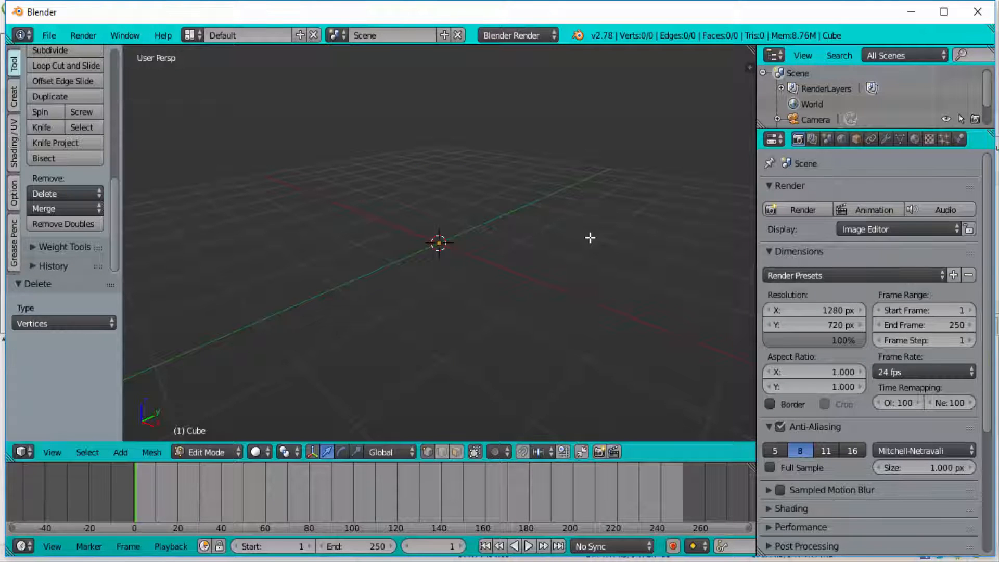
key(shift+a)
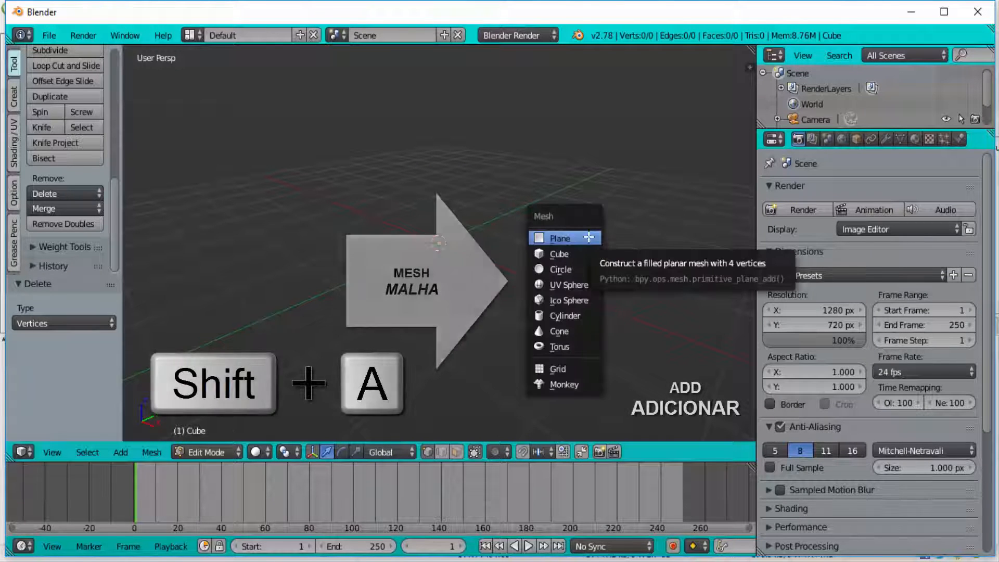
click(565, 286)
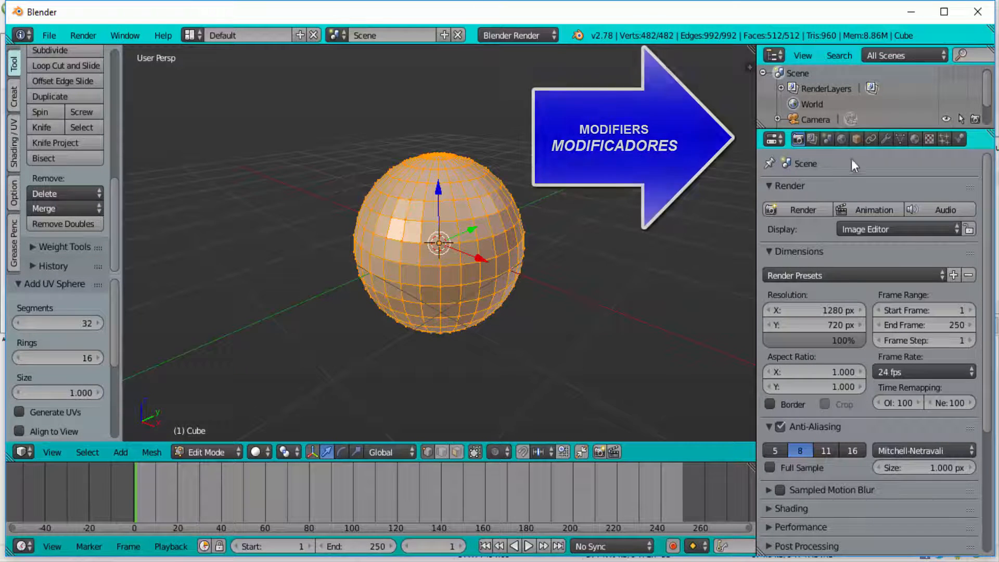
Add two Subdivision Surface modifiers to the sphere and set the first one's View subdivisions to 2.
click(887, 138)
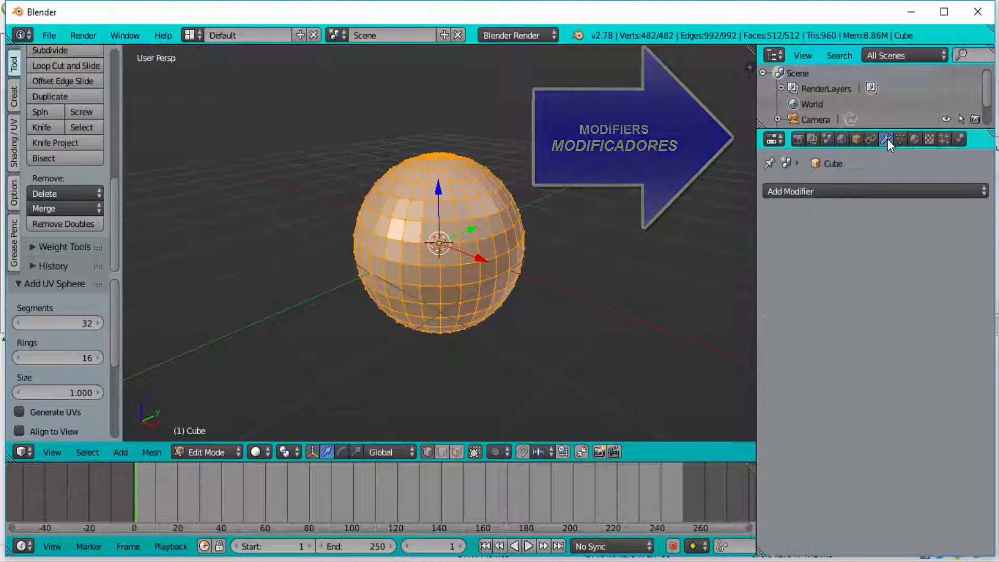
click(855, 191)
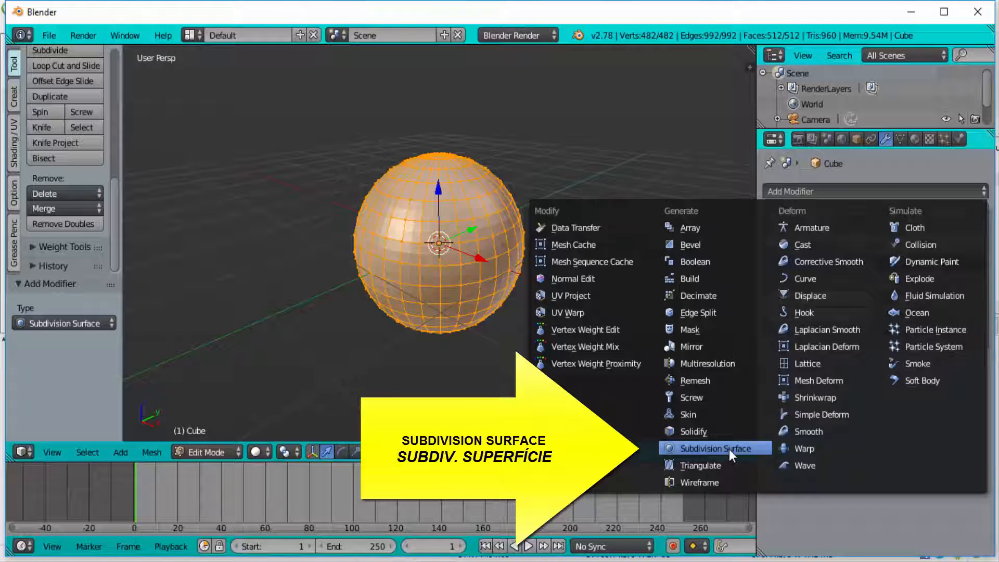
click(729, 449)
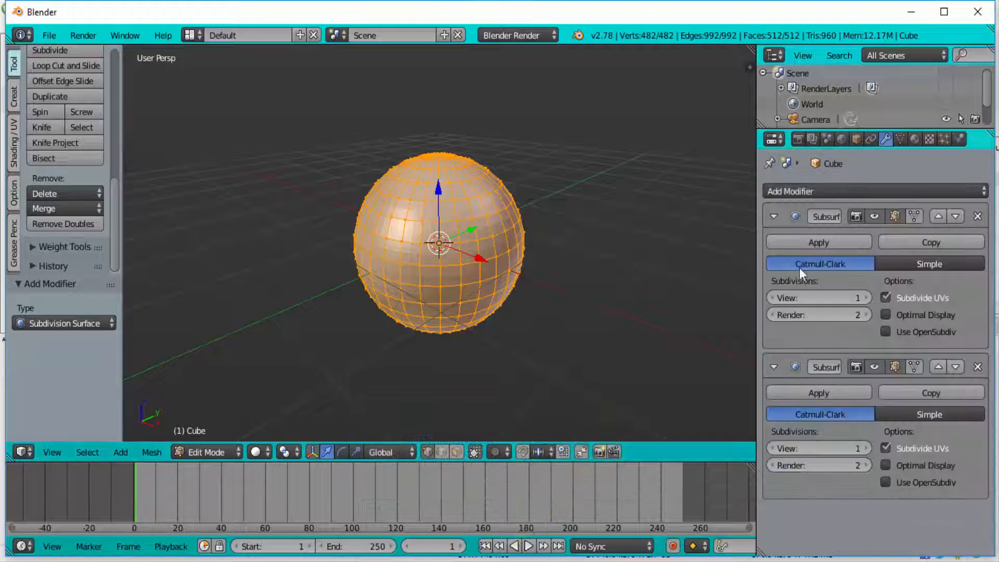
drag(868, 298, 863, 297)
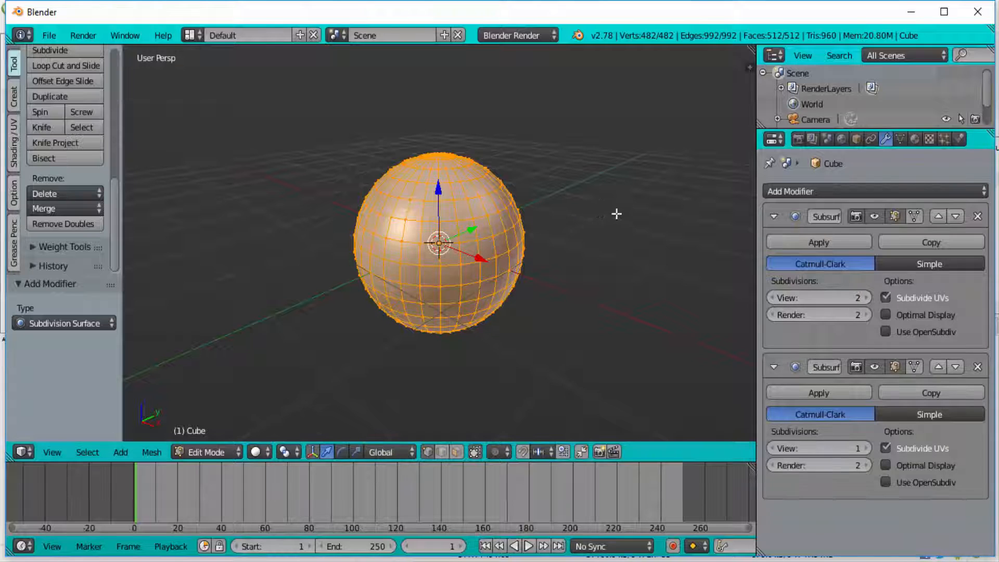
Switch the sphere to Object Mode and apply both Subdivision Surface modifiers.
click(209, 452)
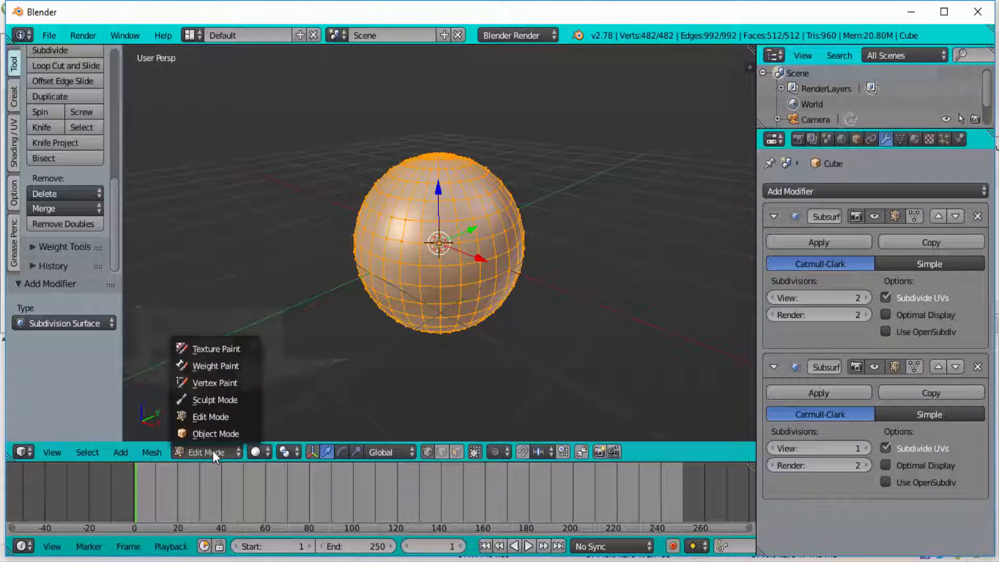
click(215, 436)
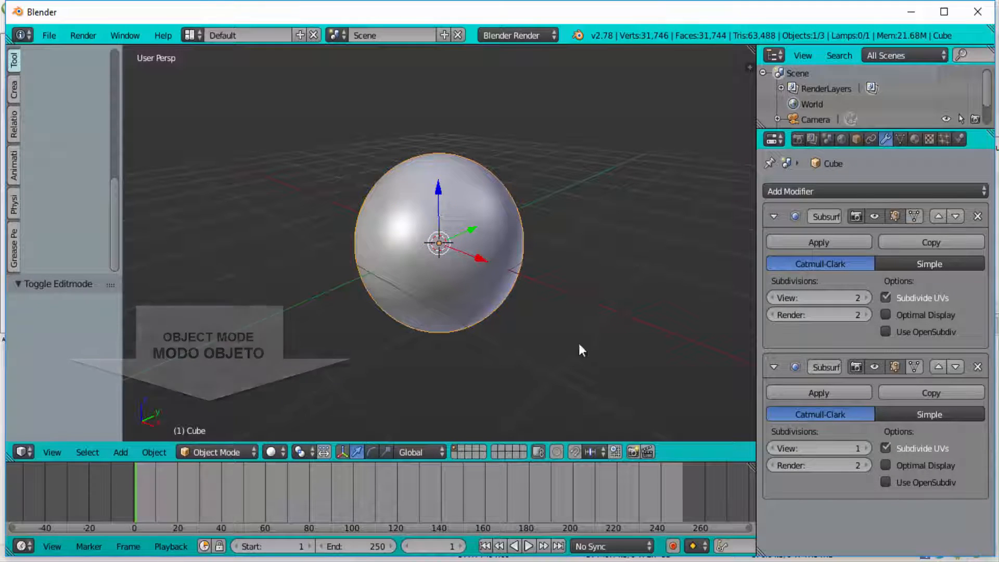
click(830, 239)
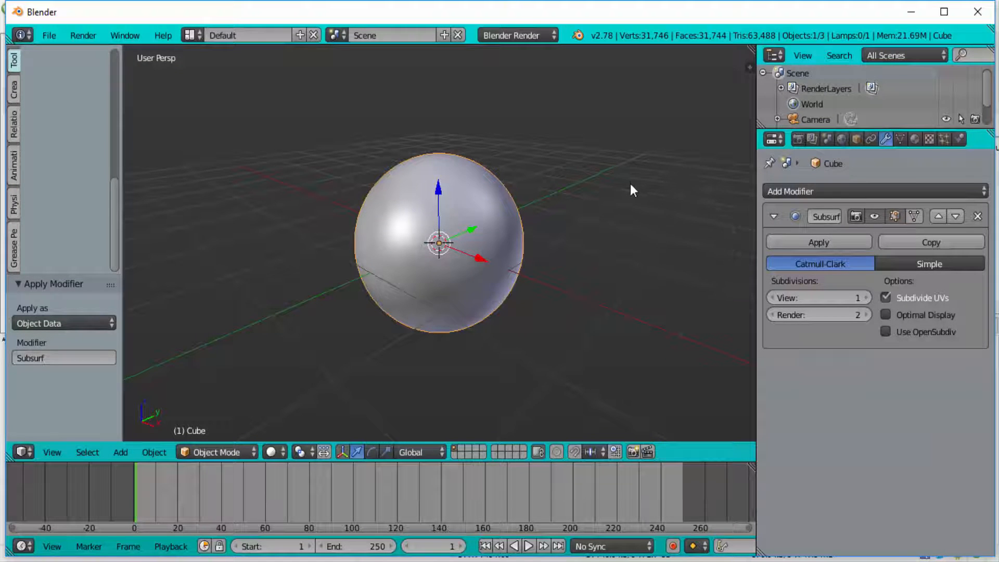
click(813, 241)
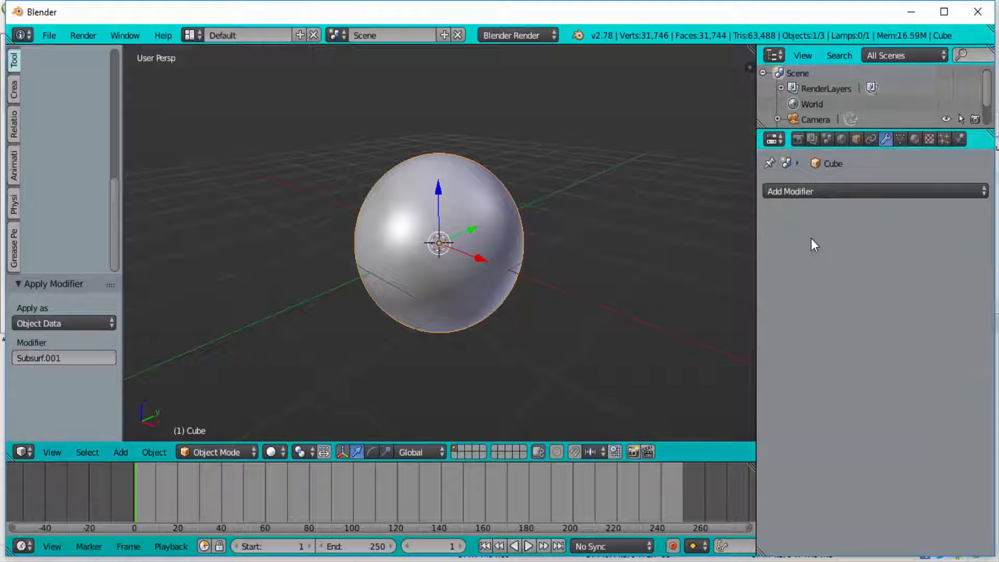
Enter Edit Mode and bisect the fully selected sphere with a steep slanted line slightly off its centre.
click(234, 451)
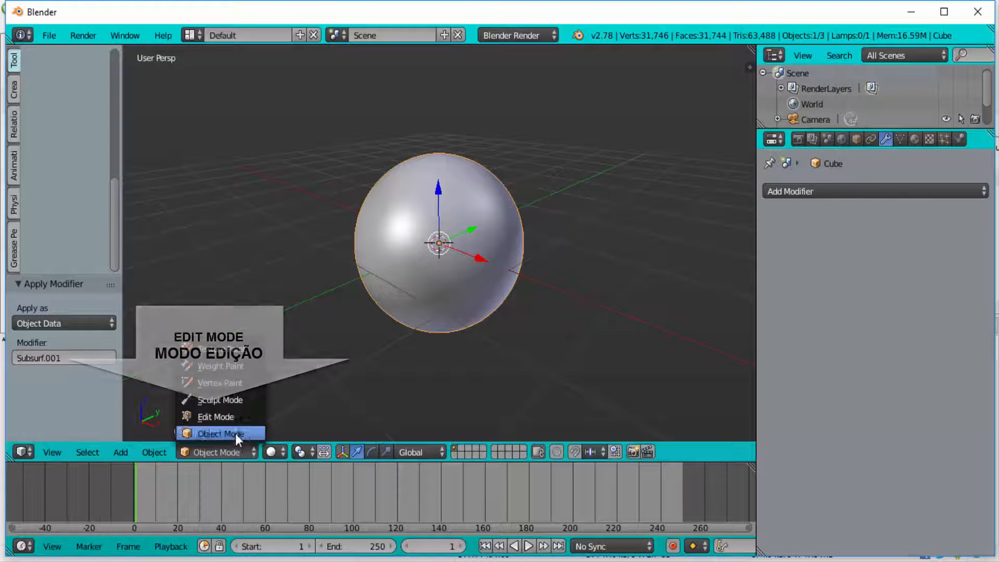
click(236, 417)
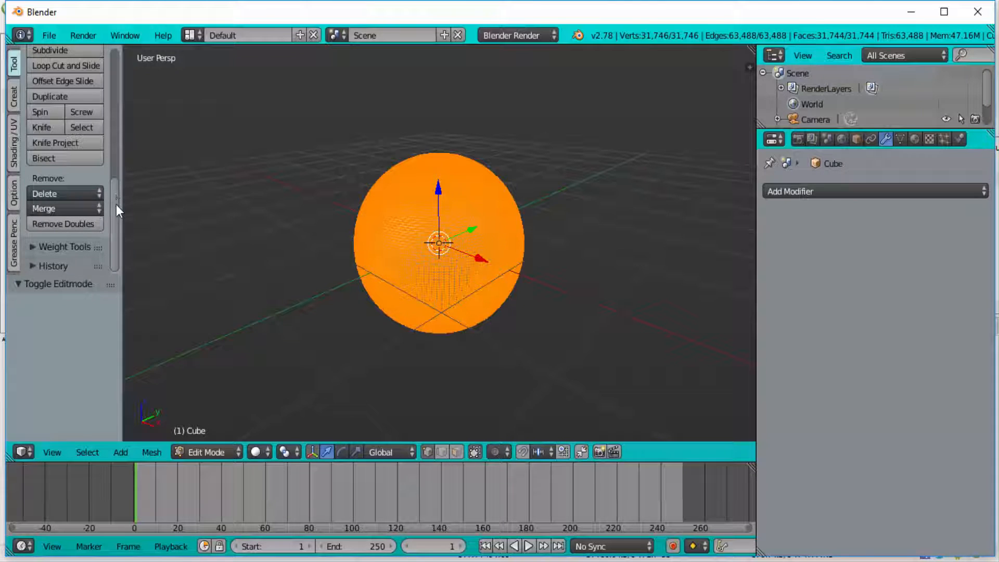
scroll(117, 208, up, 1)
scroll(123, 203, up, 1)
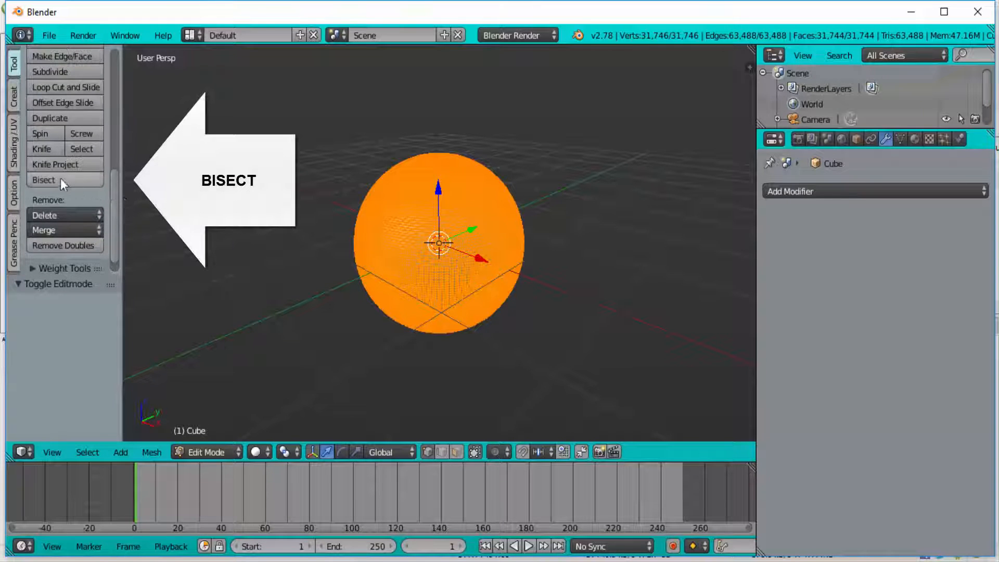
click(45, 180)
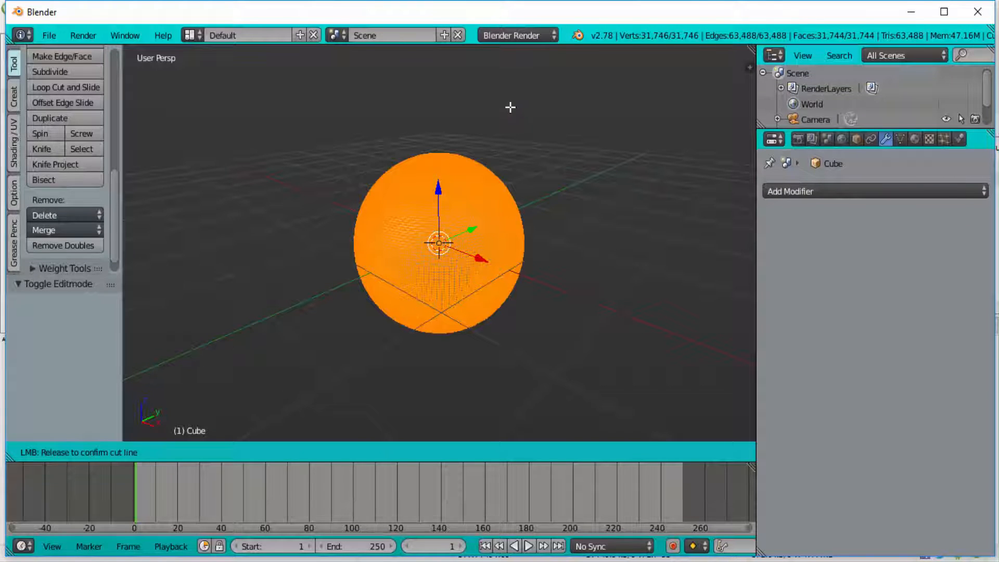
drag(510, 107, 440, 201)
drag(462, 286, 509, 338)
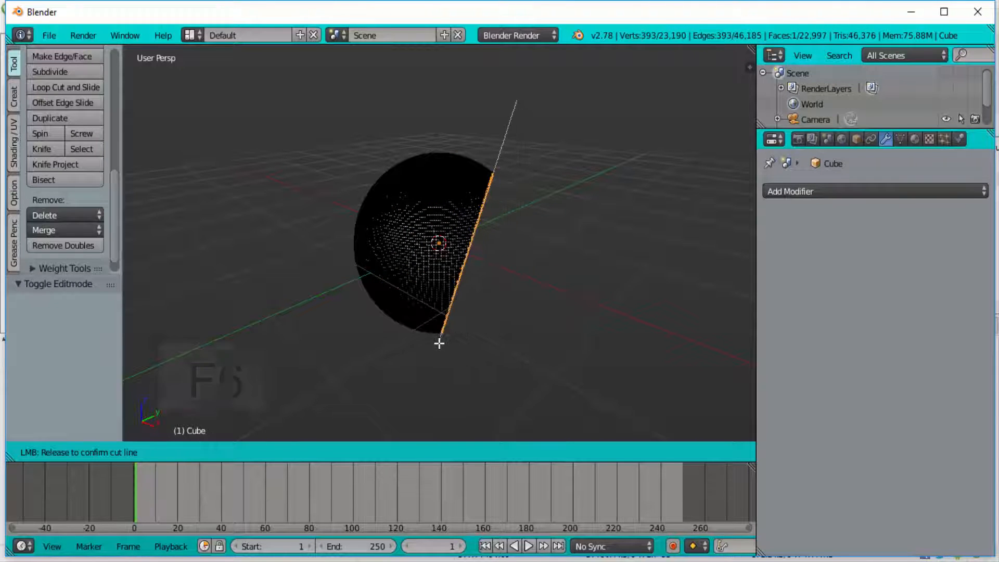
drag(440, 343, 440, 343)
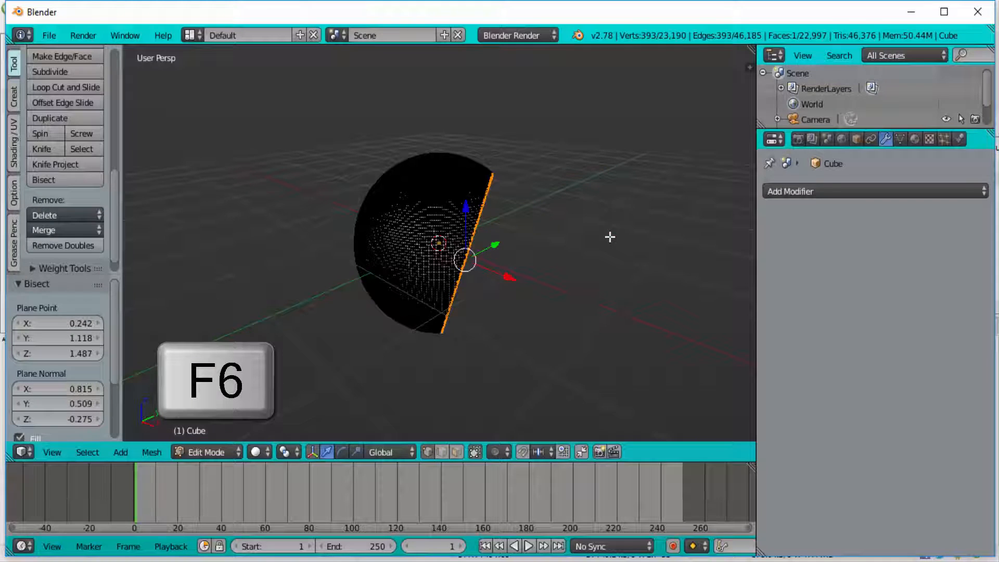
Turn off Clear Outer and Fill for the sphere's bisect.
key(F6)
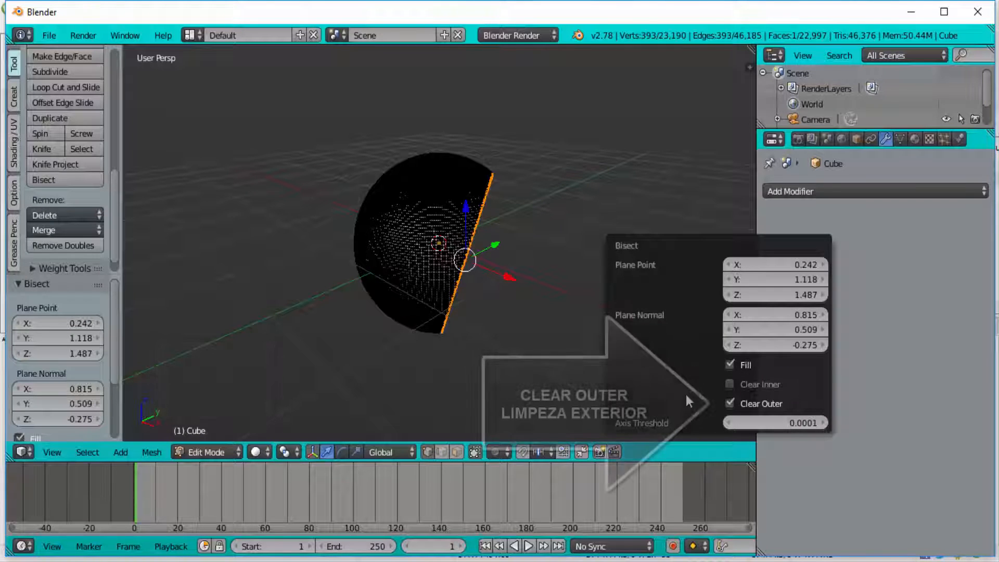
click(732, 402)
click(734, 366)
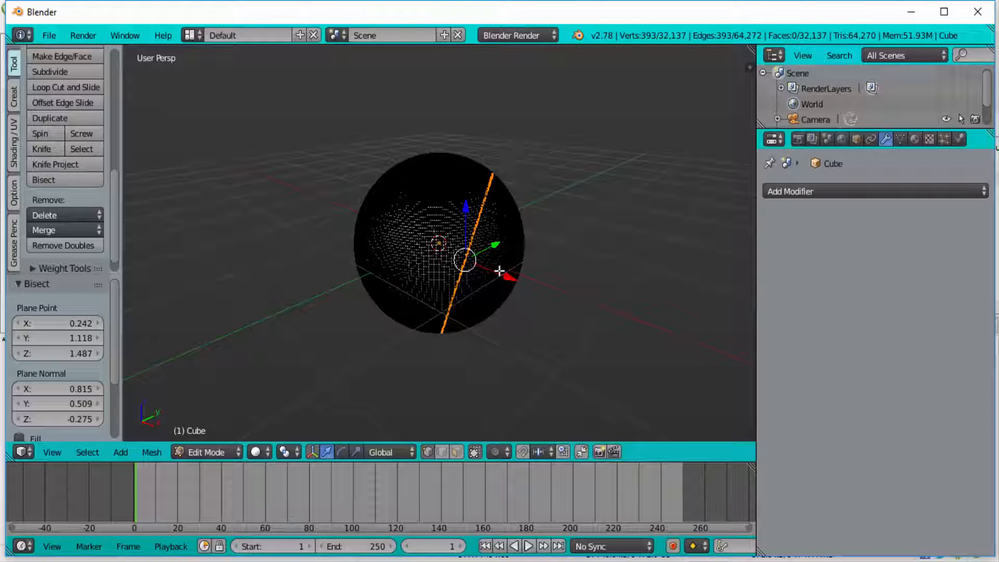
Turn Clear Outer and Fill back on for the sphere's bisect and view the capped cut face.
key(F6)
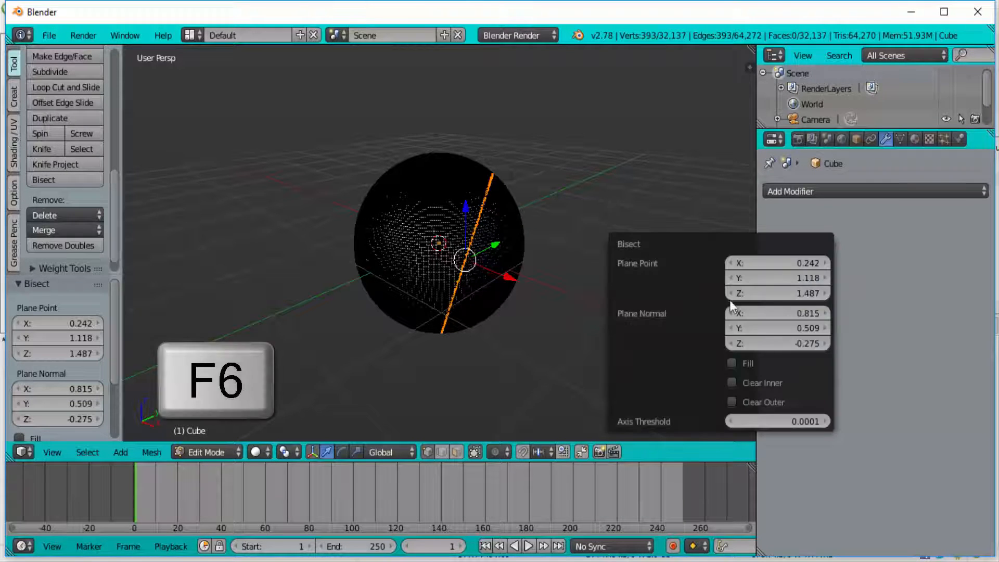
click(732, 401)
middle_drag(622, 272, 421, 142)
key(F6)
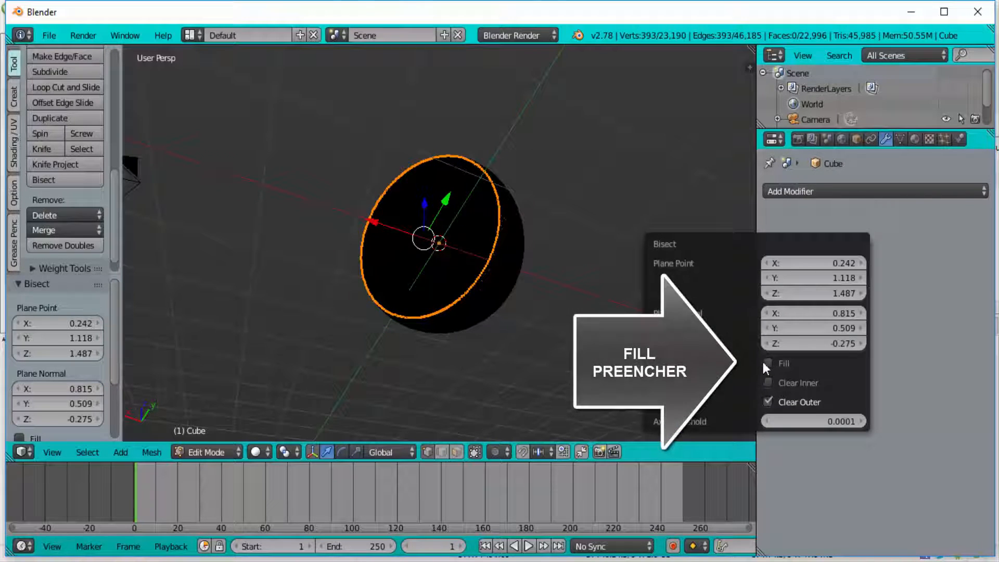
click(768, 363)
middle_drag(572, 229, 493, 326)
Select the entire cut sphere and bisect it with a near-vertical line through the rounded side opposite the flat face.
key(a)
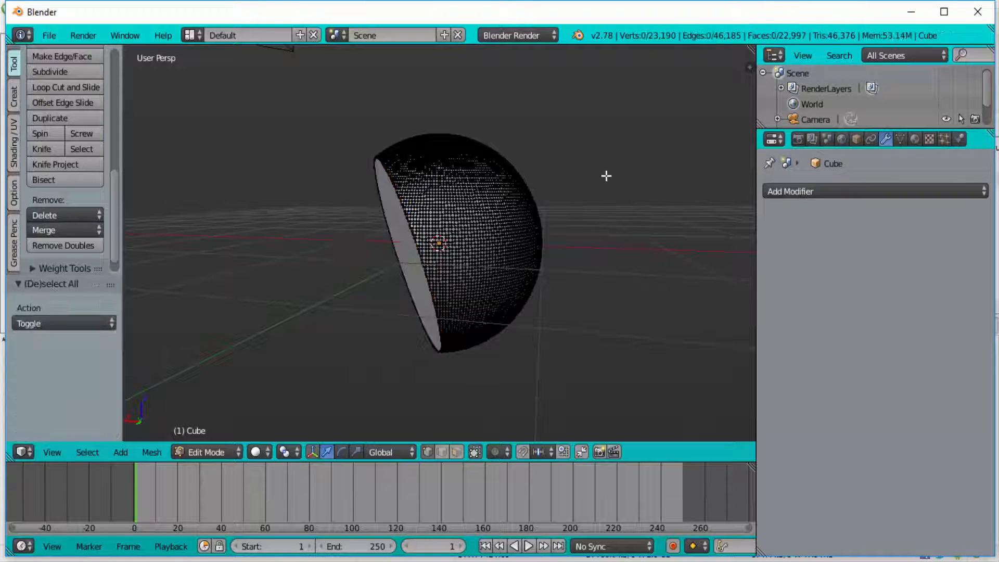
key(a)
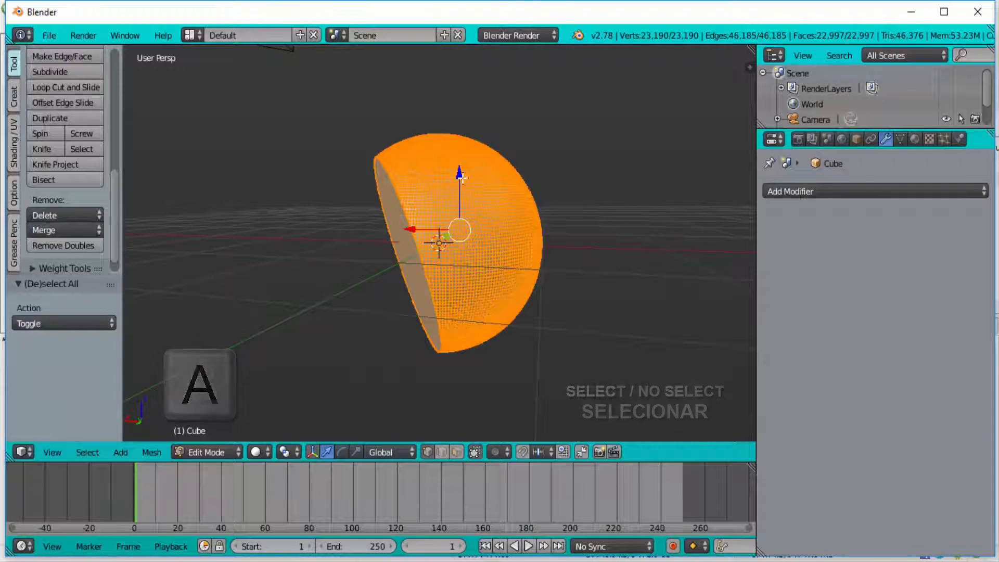
click(71, 177)
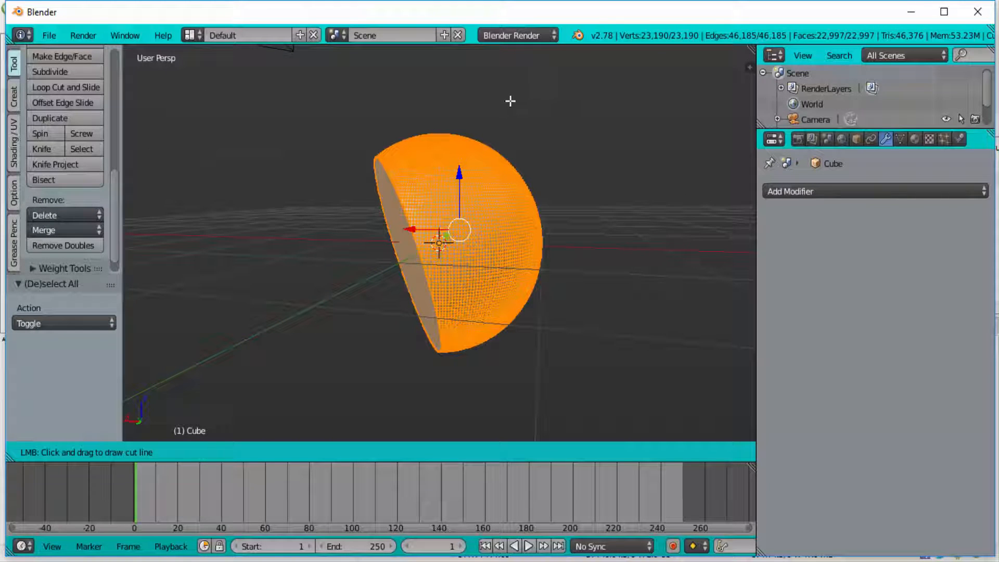
drag(510, 101, 506, 175)
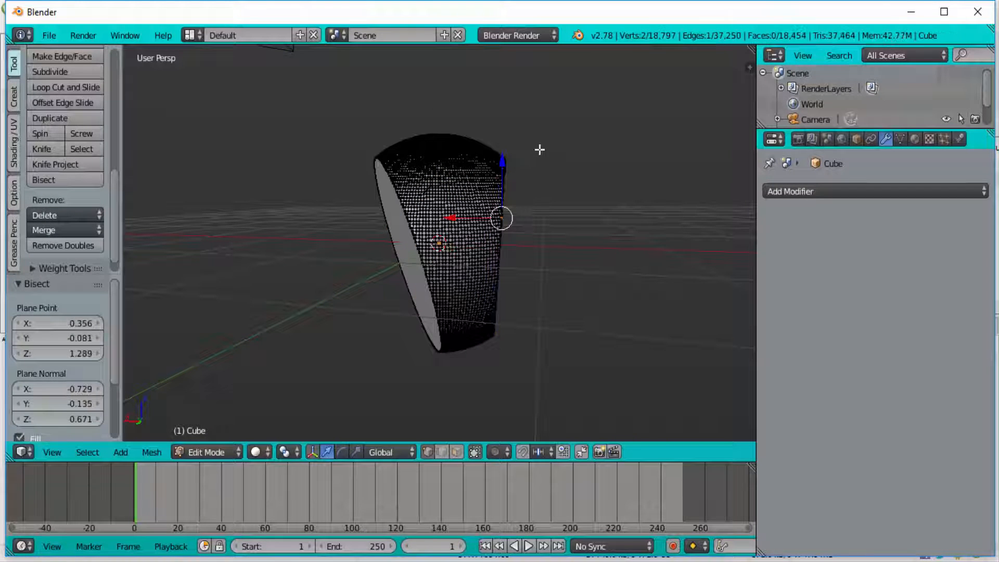
Select the whole mesh again and bisect it diagonally, trimming the upper corner away from the large flat face.
key(a)
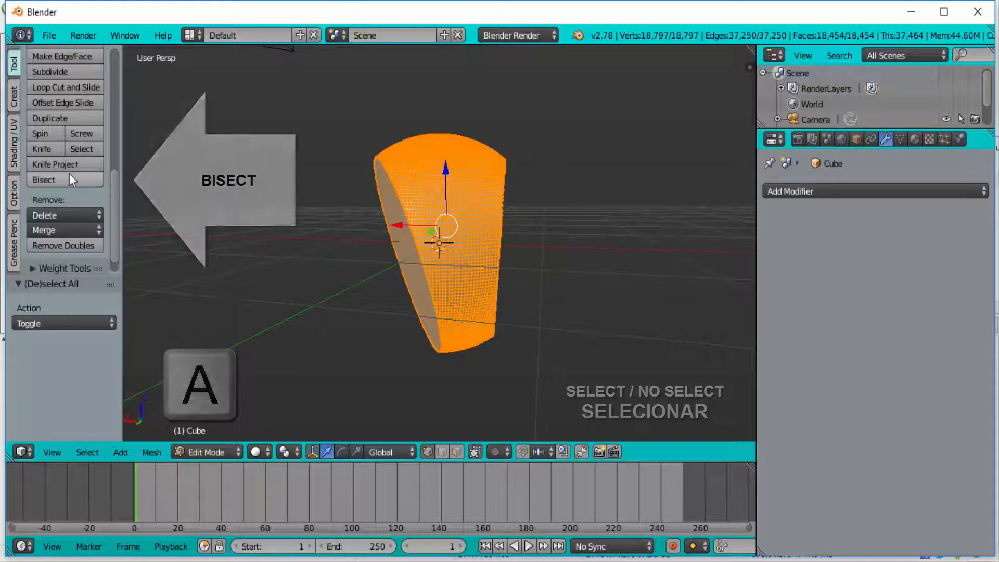
click(70, 180)
drag(425, 113, 533, 270)
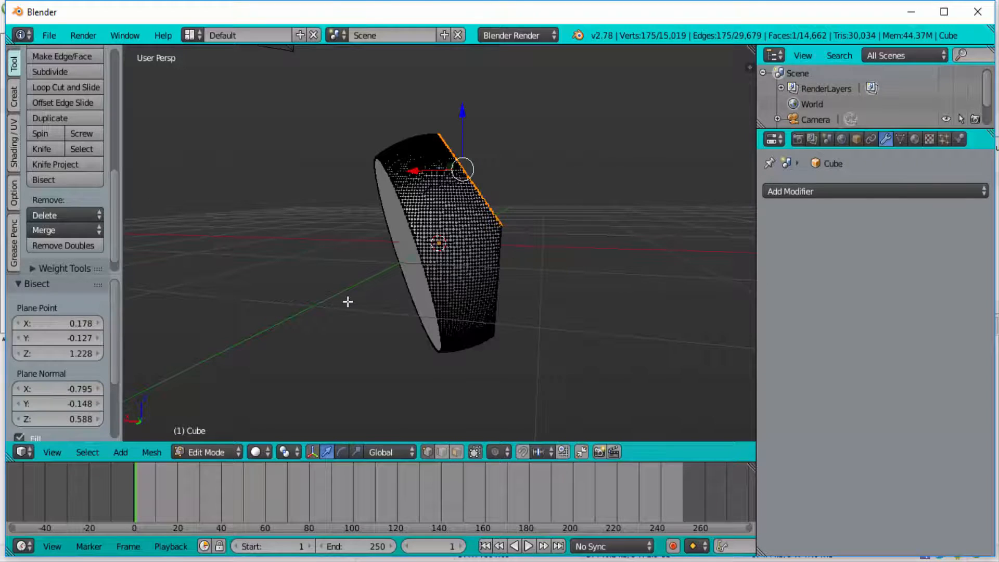
Facing the large round flat face, select the whole mesh and bisect it with a steep diagonal line from its top to its lower side.
middle_drag(348, 302, 492, 295)
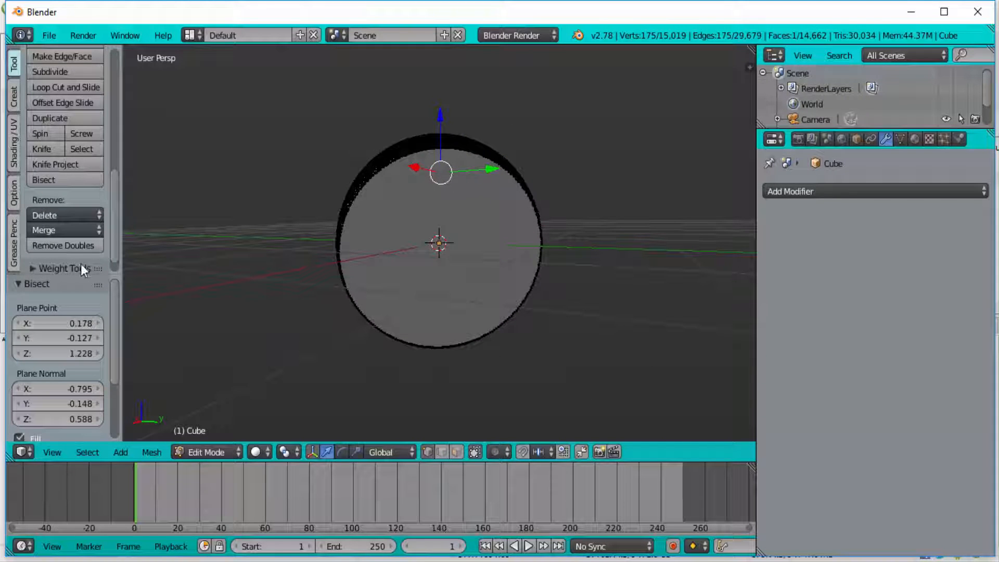
key(a)
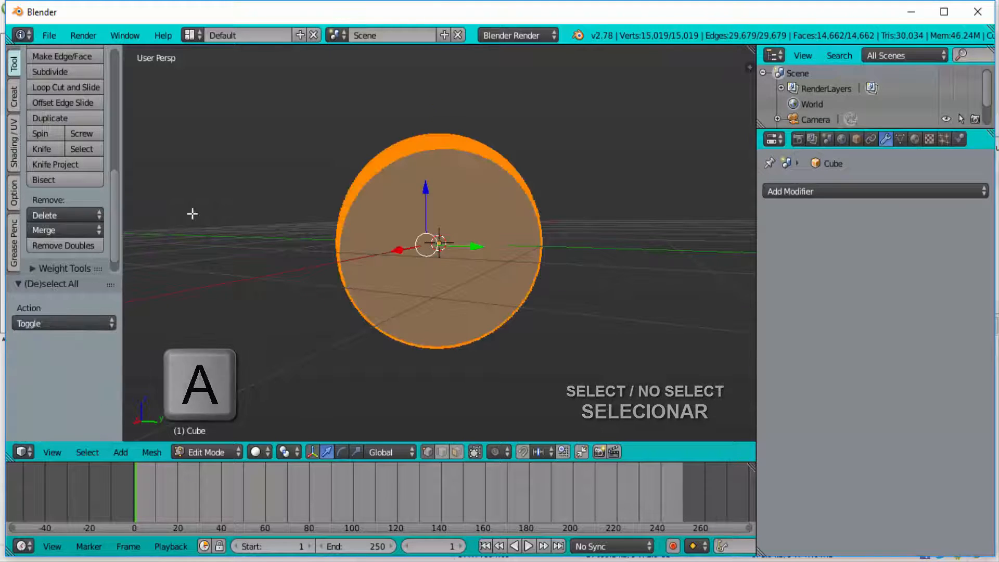
click(32, 179)
drag(425, 111, 521, 220)
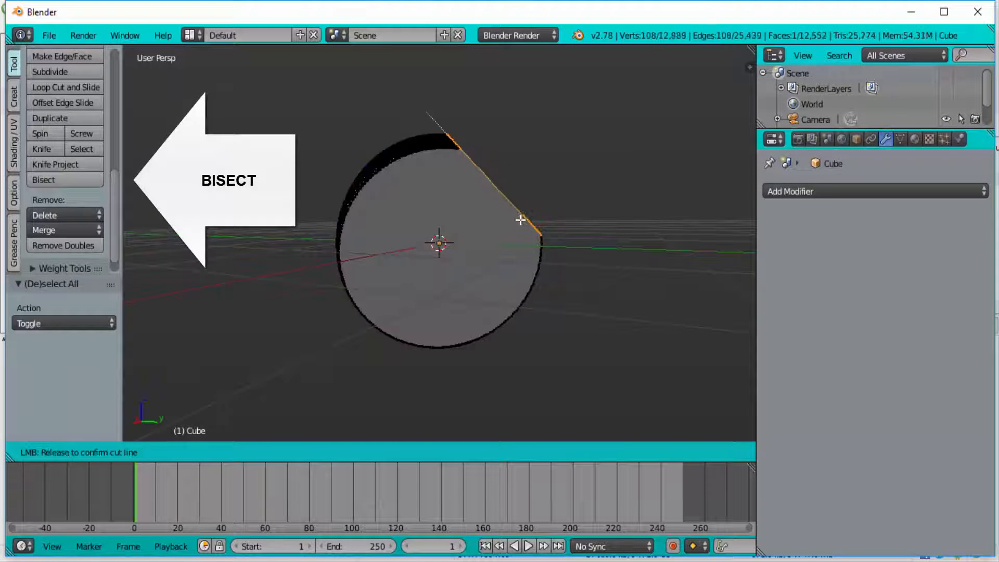
drag(538, 299, 540, 311)
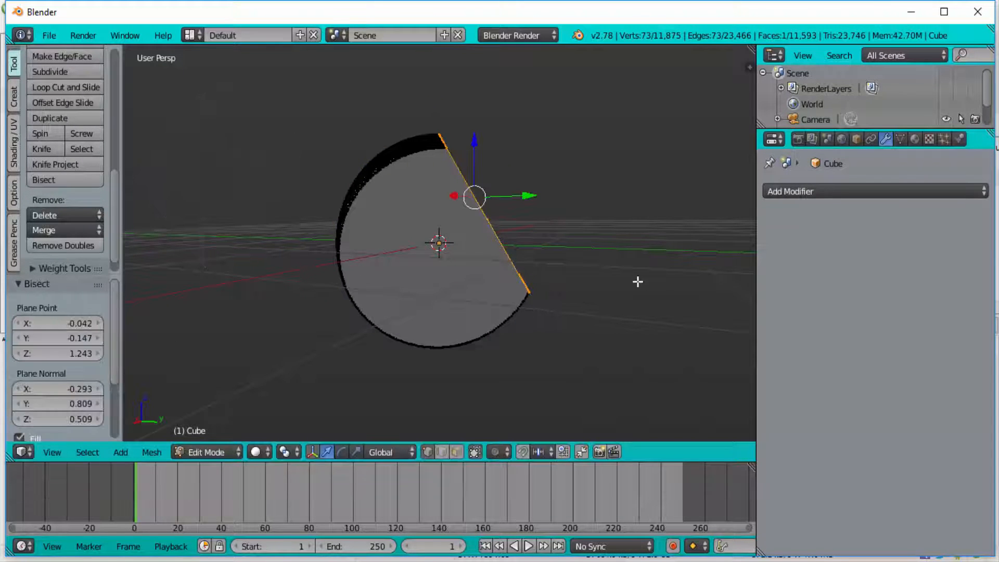
From the opposite side, select the whole mesh and bisect it with a vertical line through the remaining rounded edge.
middle_drag(638, 281, 449, 298)
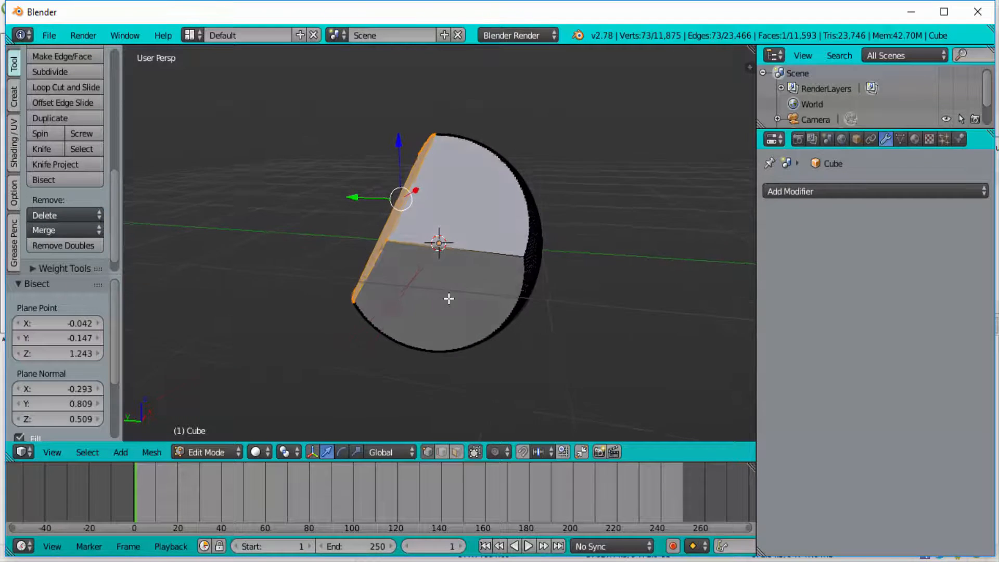
key(a)
key(a)
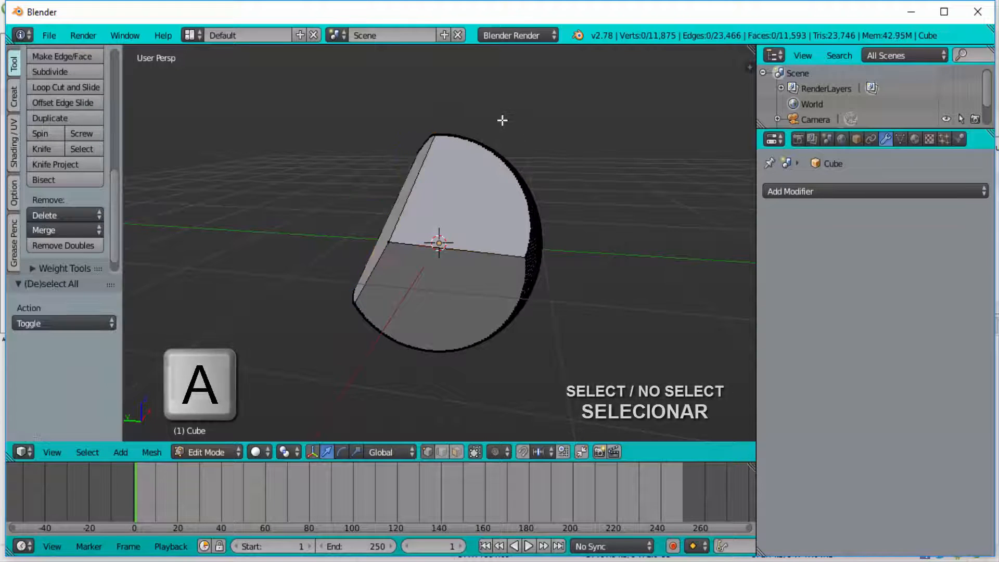
click(55, 180)
drag(489, 125, 508, 271)
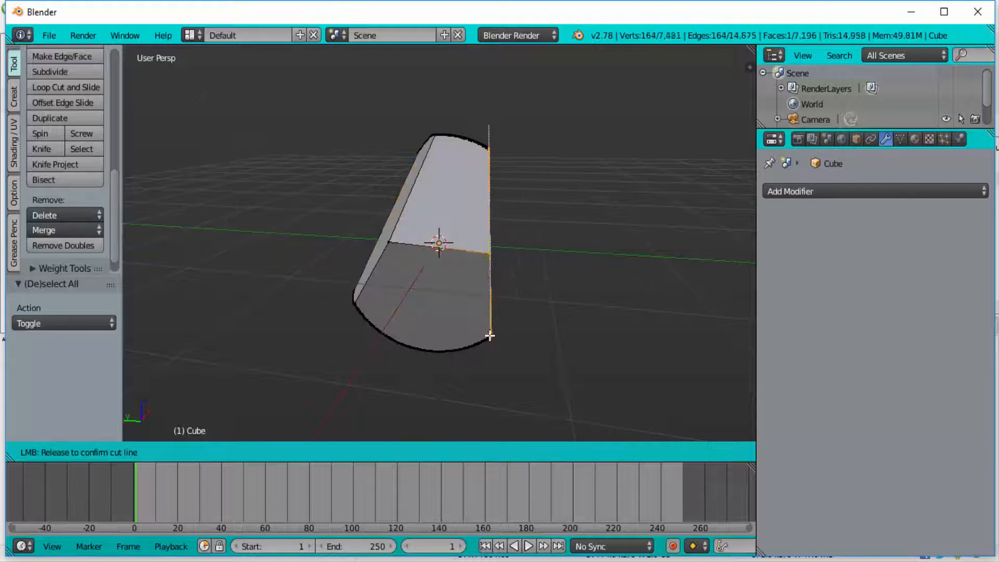
drag(490, 336, 490, 335)
Facing the newly cut vertical face, select the whole mesh and bisect it with a diagonal line across the upper rounded part.
middle_drag(531, 319, 570, 306)
middle_drag(523, 204, 580, 180)
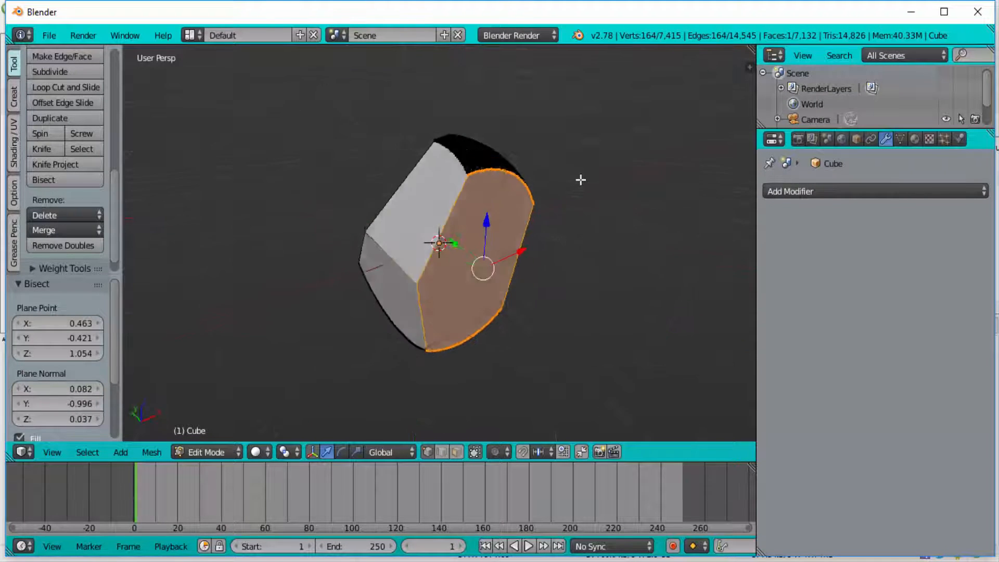
middle_drag(431, 232, 423, 203)
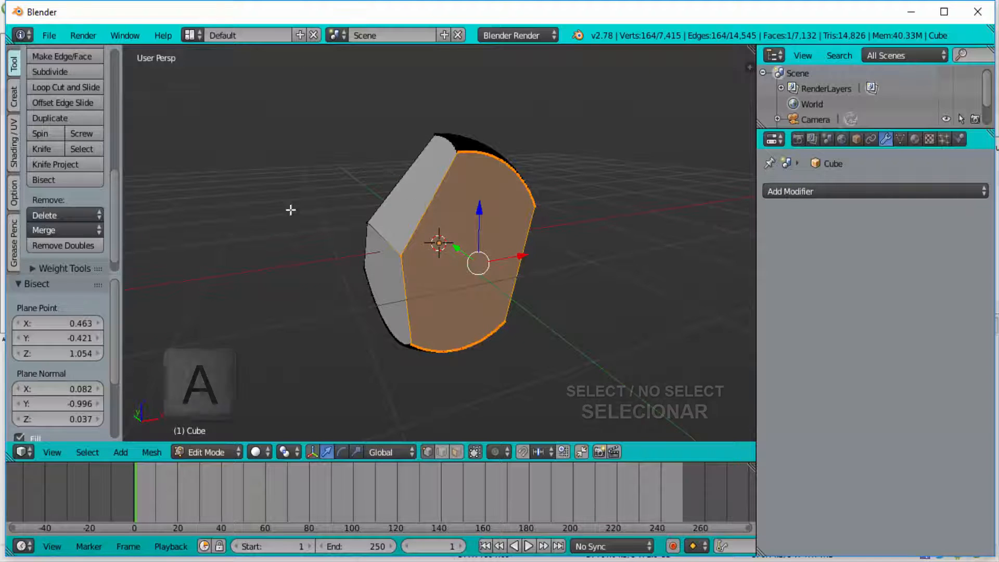
key(a)
key(a)
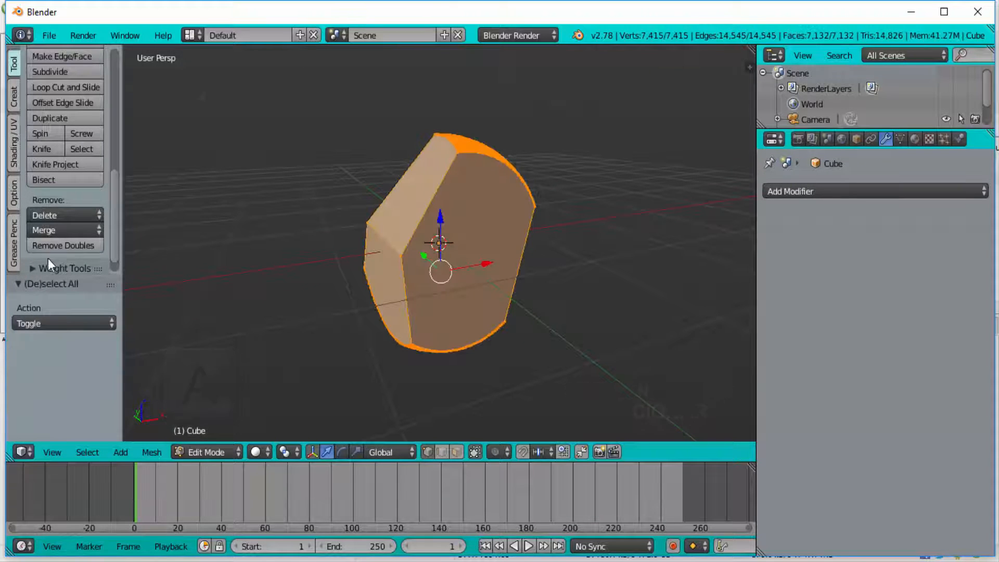
click(46, 179)
drag(415, 120, 529, 254)
With the mesh viewed upside down, select all of it and bisect it diagonally through the remaining rounded cap.
middle_drag(529, 254, 716, 166)
middle_drag(253, 319, 589, 177)
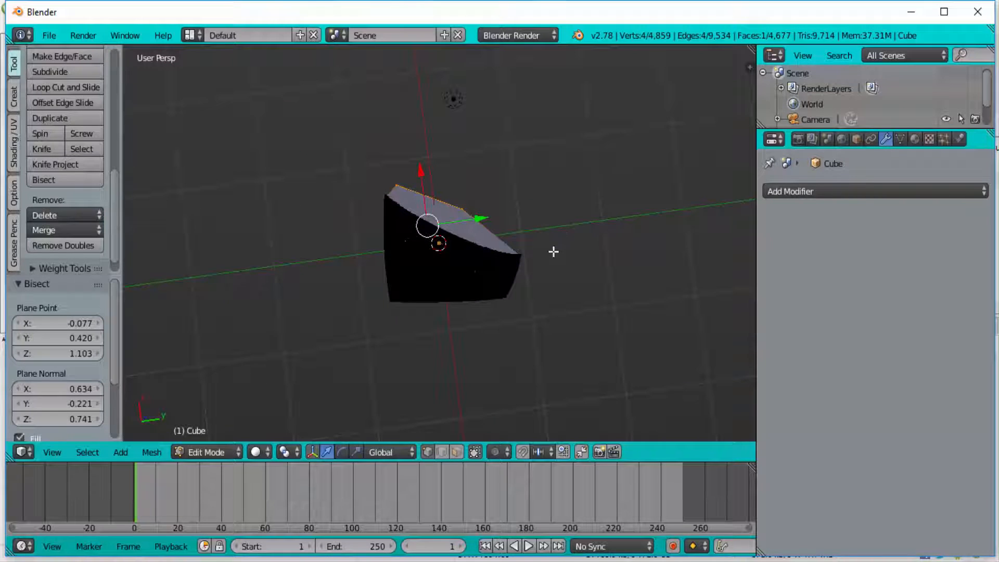
middle_drag(580, 239, 617, 141)
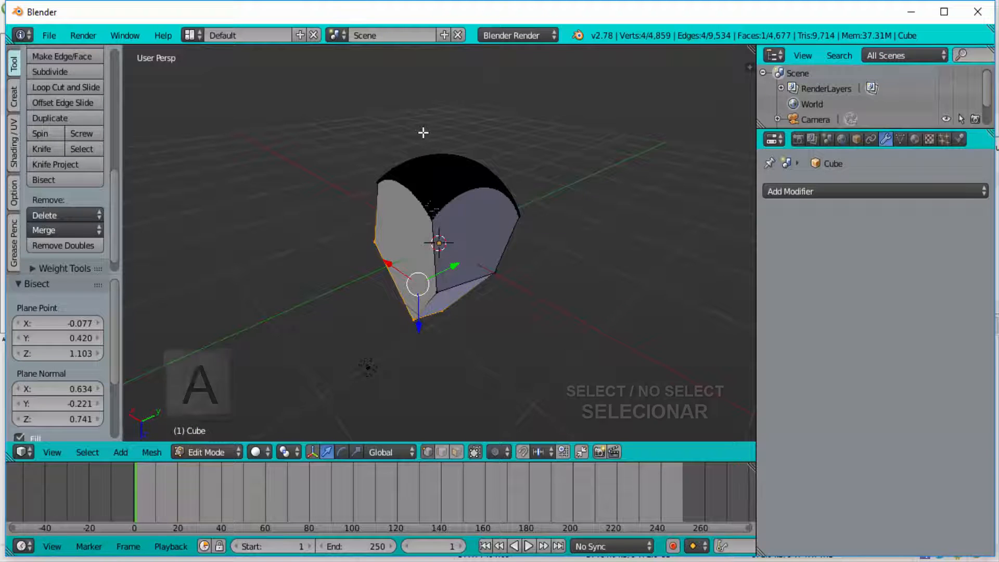
key(a)
key(a)
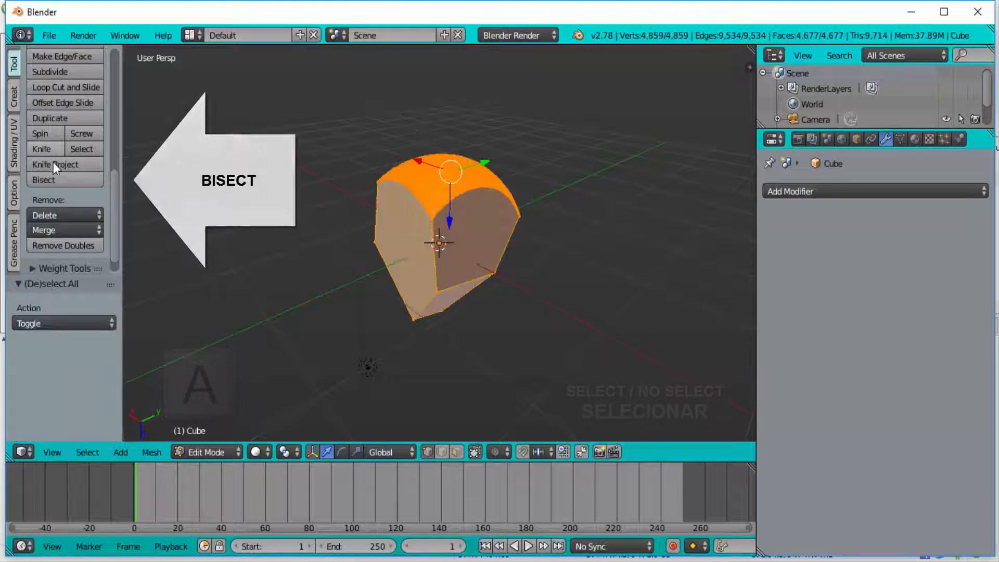
click(63, 179)
drag(388, 132, 573, 258)
From another side, select the whole mesh and bisect it diagonally to cut off the last rounded area.
middle_drag(604, 317, 542, 417)
middle_drag(355, 360, 299, 198)
key(a)
key(a)
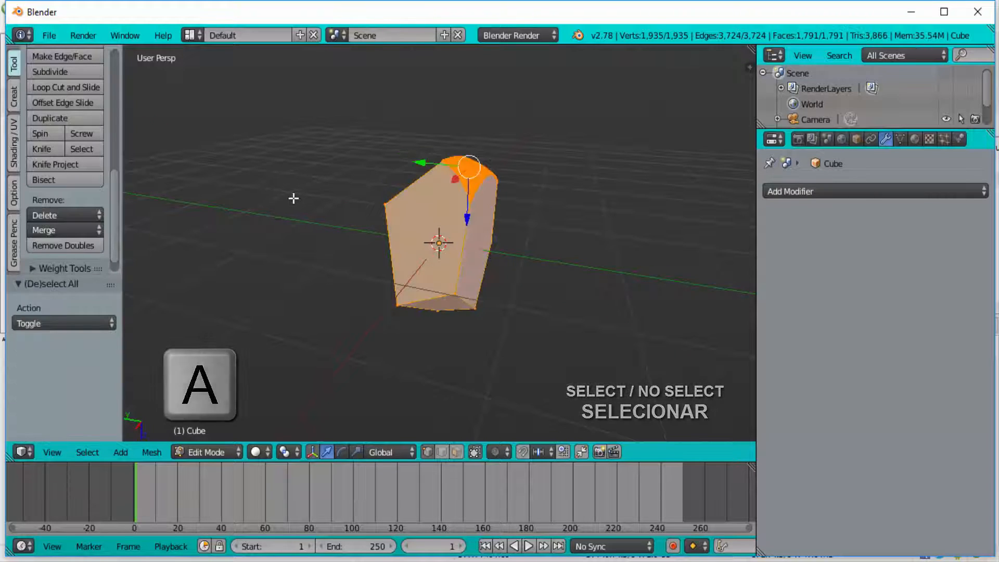
click(47, 180)
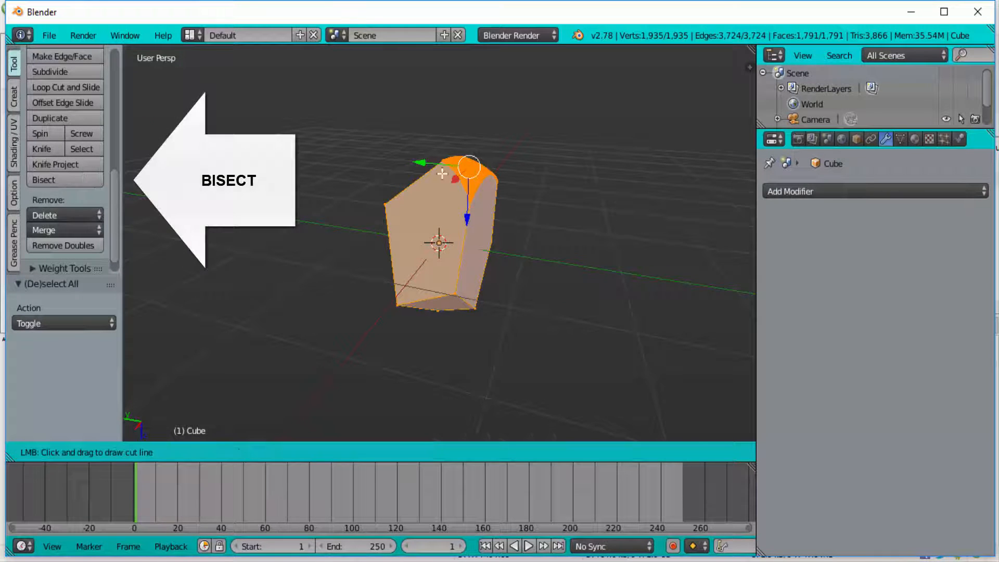
drag(438, 133, 494, 216)
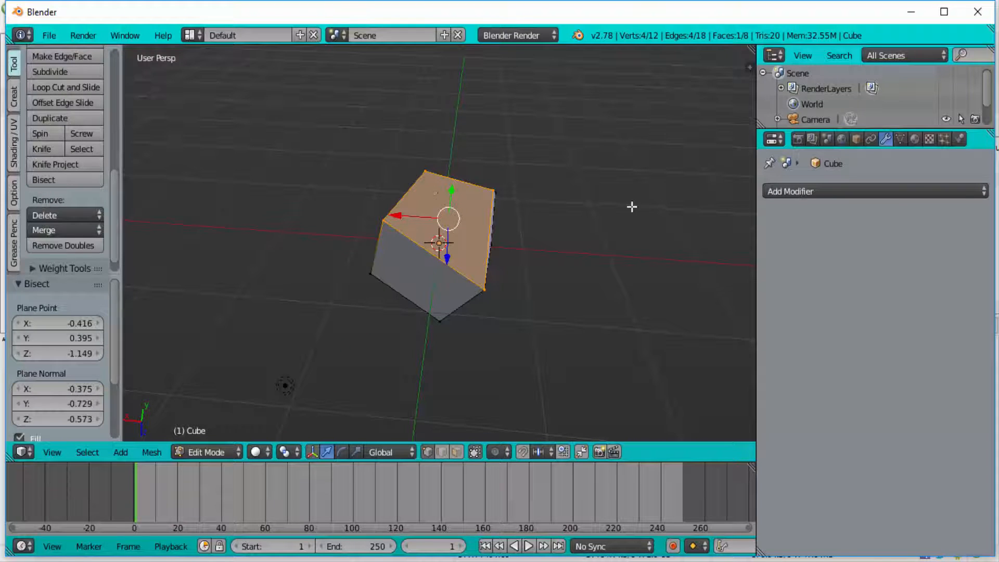
Turn off Fill for the last bisect and view the open side of the faceted solid.
key(F6)
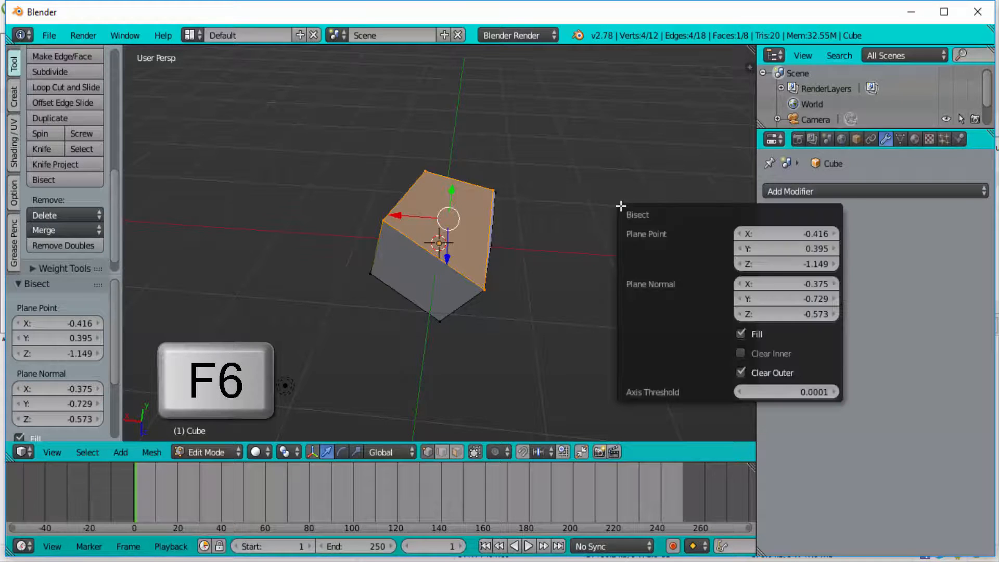
click(739, 332)
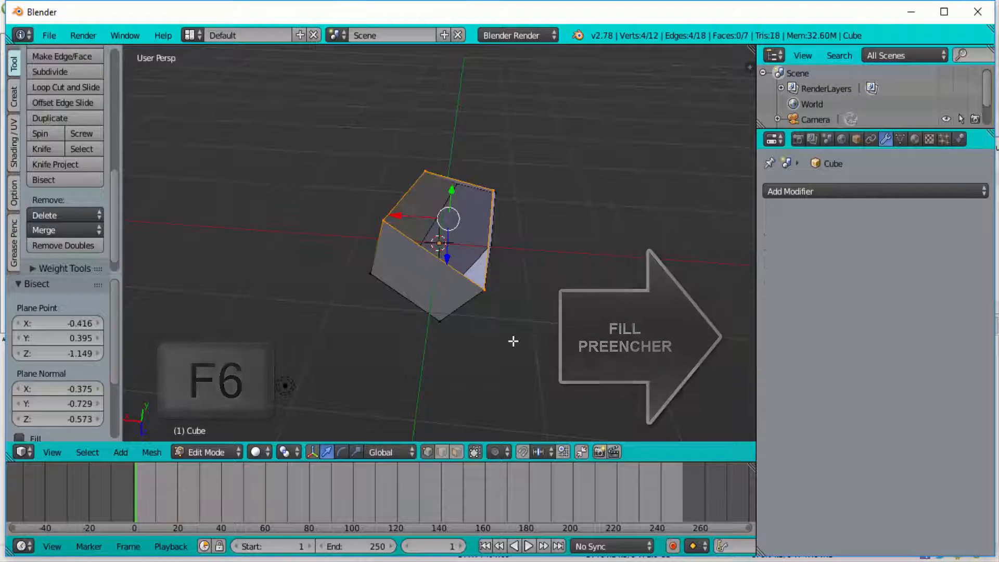
middle_drag(474, 327, 606, 307)
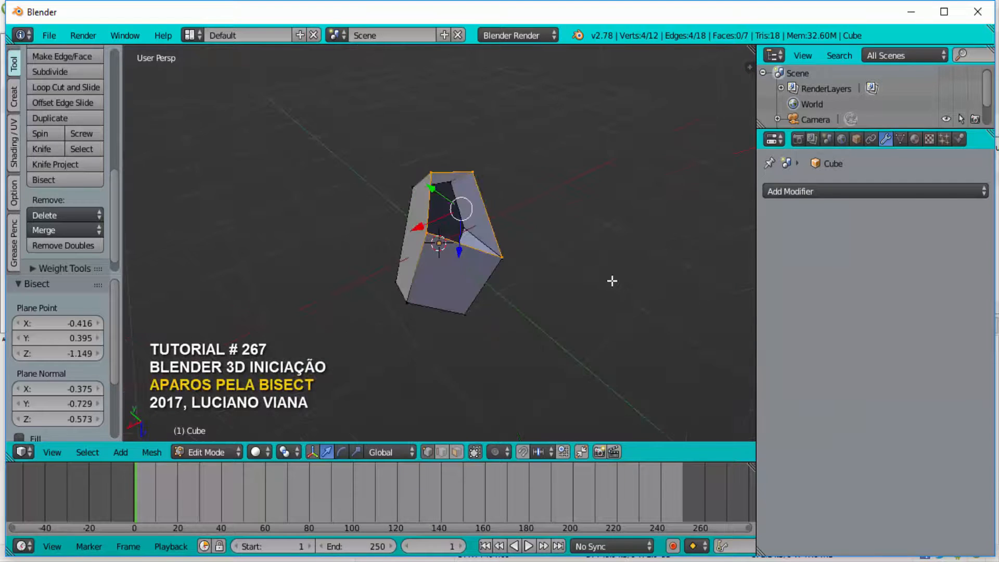